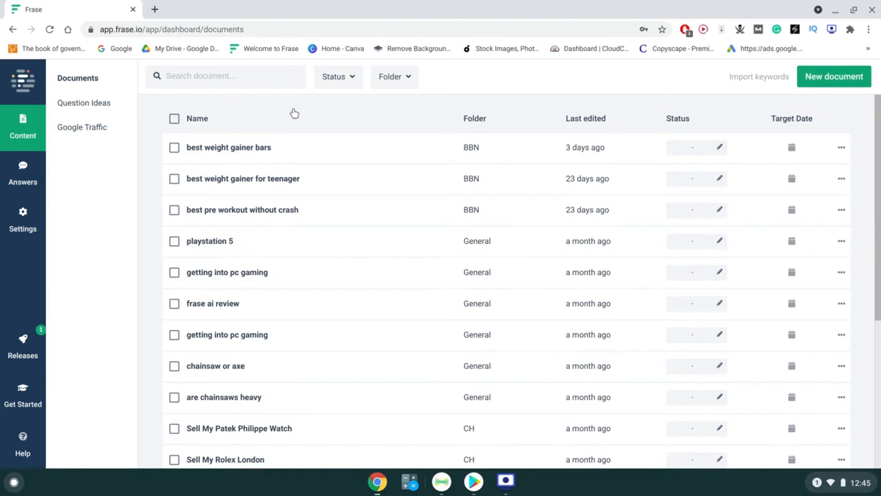
Search the question ideas for "ps5" in English.
scroll(298, 172, "down", 1)
scroll(298, 174, "up", 1)
left_click(101, 108)
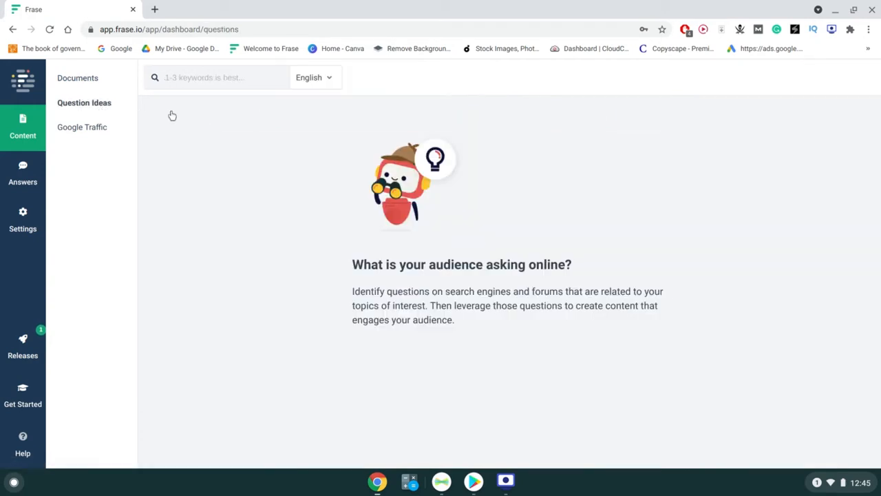
left_click(226, 82)
type("ps5")
key("Return")
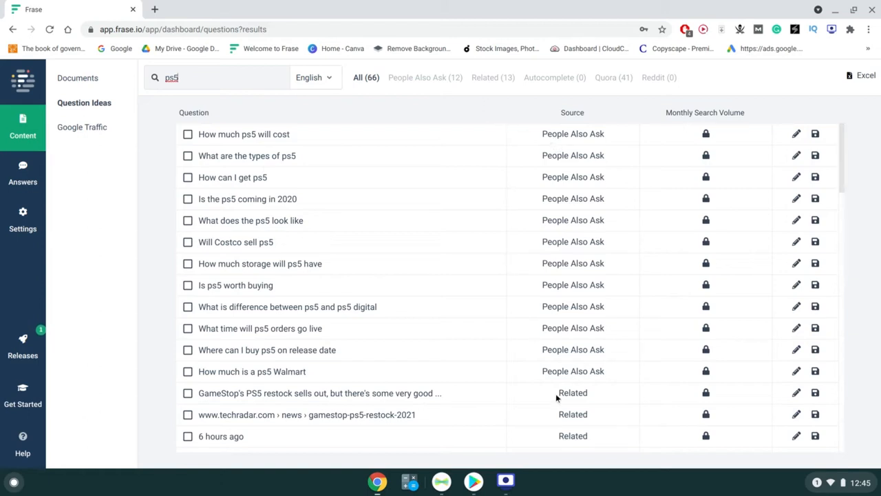
Review the ps5 questions from all sources, and narrow the list to Quora questions only.
scroll(555, 393, "down", 1)
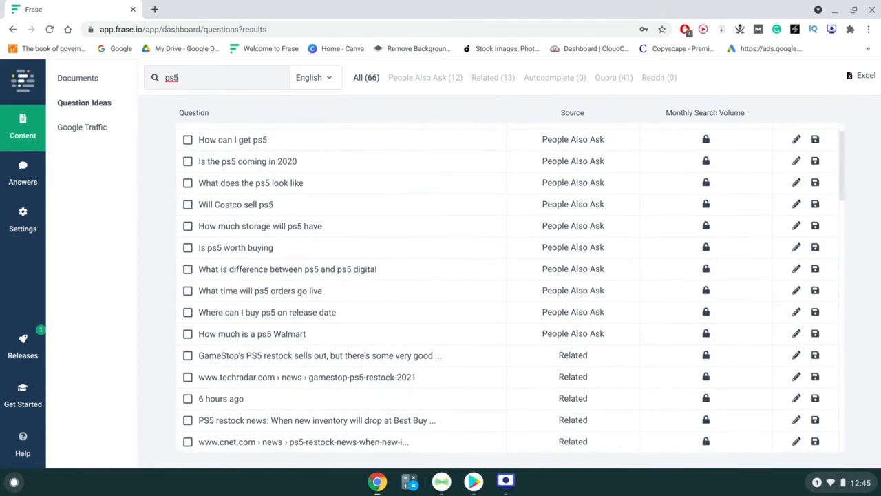
scroll(510, 285, "up", 1)
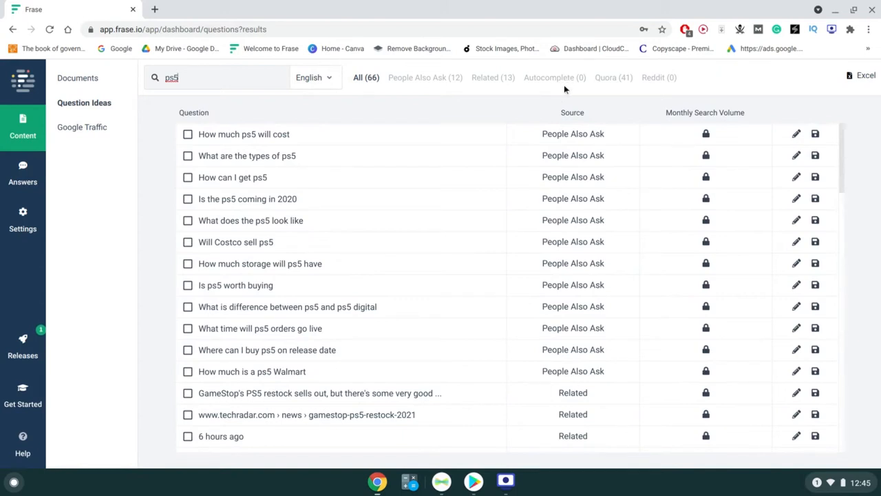
left_click(621, 81)
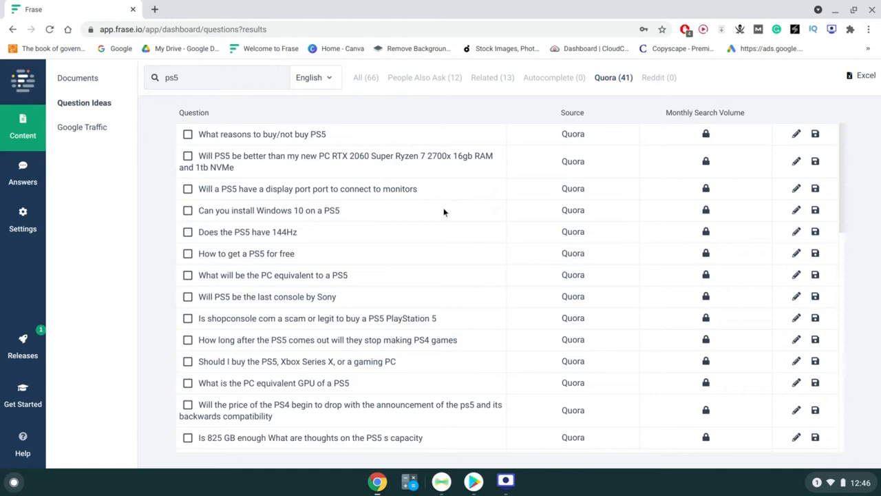
scroll(442, 209, "down", 5)
scroll(442, 208, "up", 5)
Examine the Google Traffic clusters for techanimate.com, expanding the queries of the "Anime, Mha, Bnha" cluster.
left_click(92, 133)
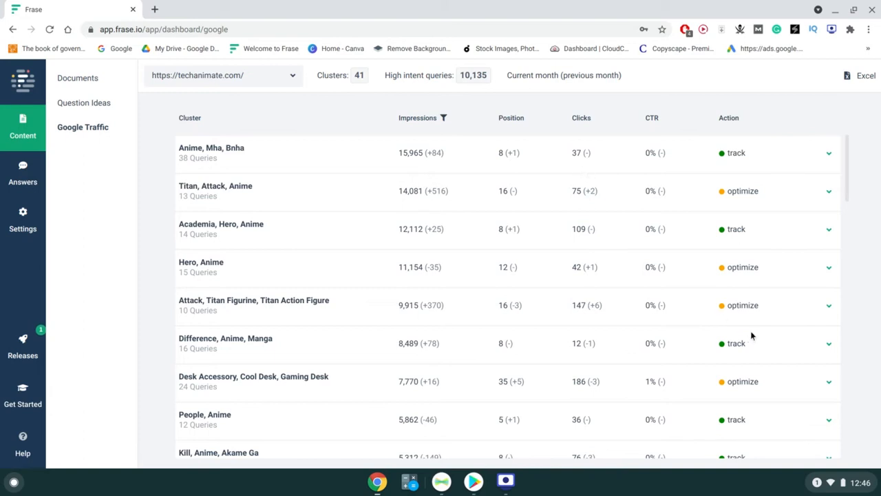
left_click(829, 154)
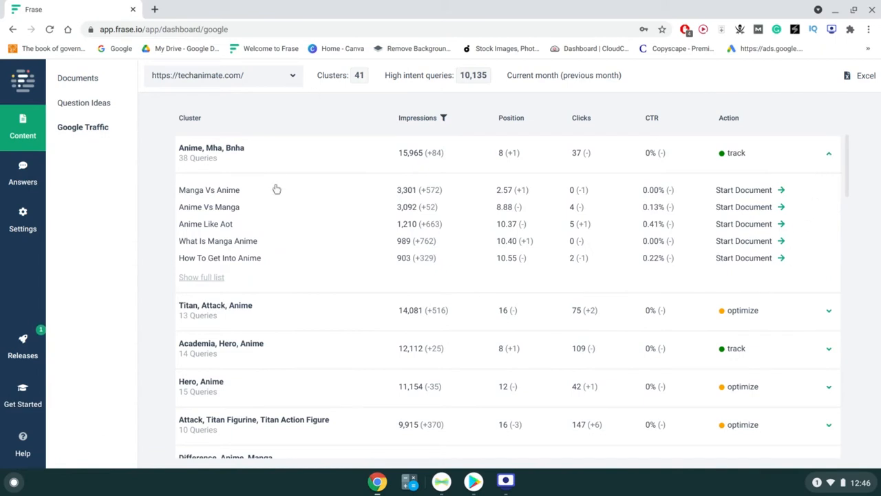
scroll(250, 170, "down", 2)
scroll(250, 170, "down", 2)
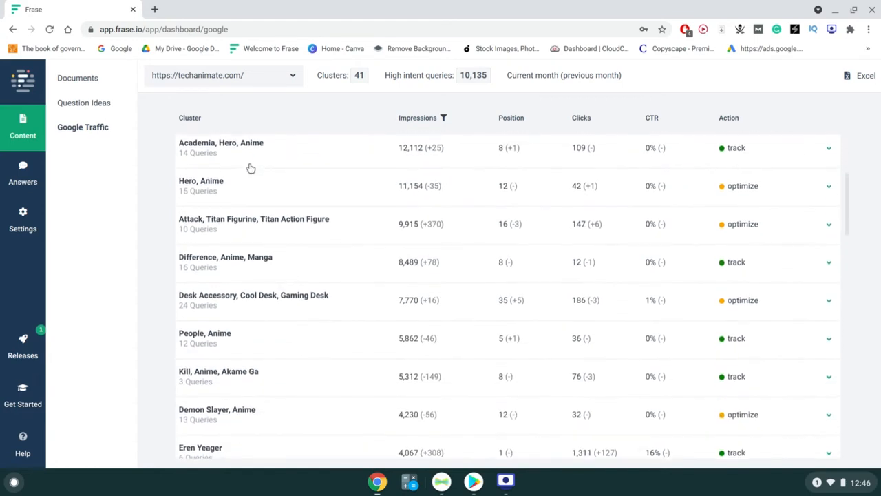
scroll(251, 170, "up", 3)
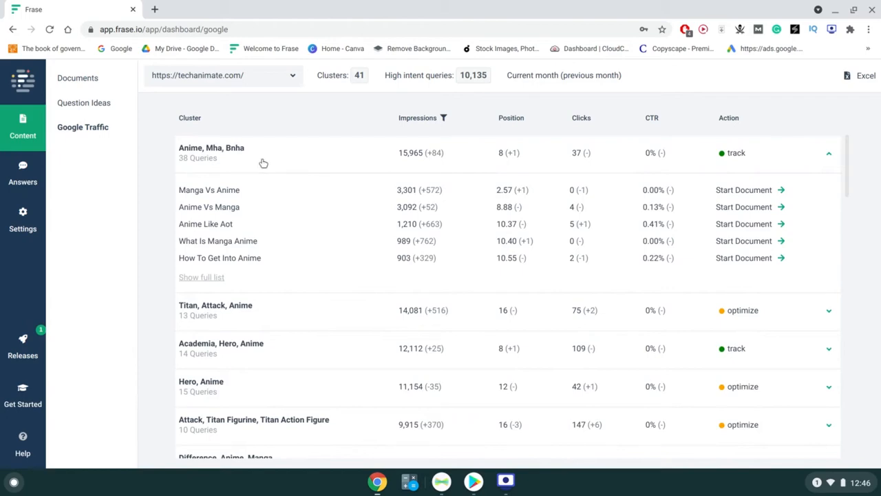
scroll(261, 161, "down", 5)
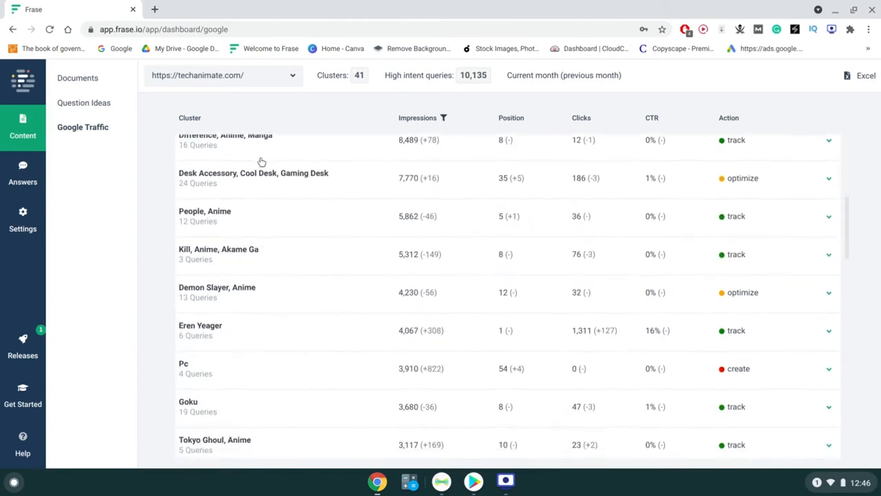
scroll(261, 162, "down", 3)
scroll(262, 162, "up", 8)
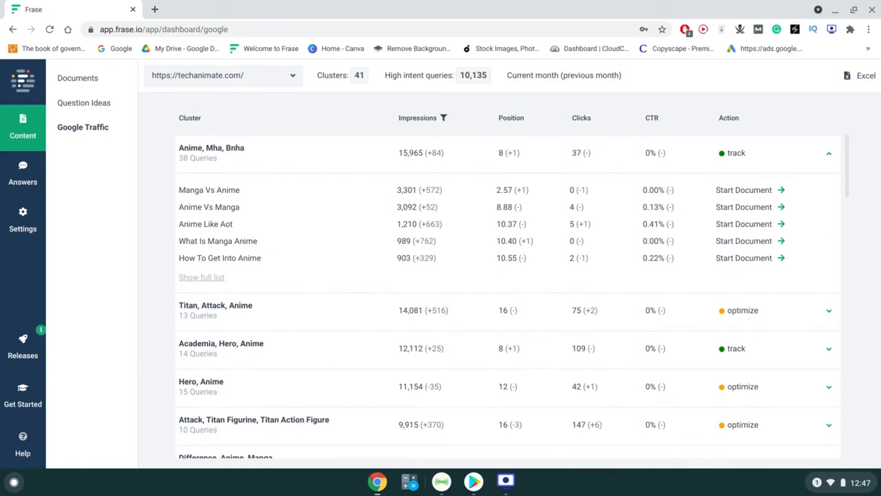
View the Answer Assistants setup page and return to the documents list.
left_click(9, 180)
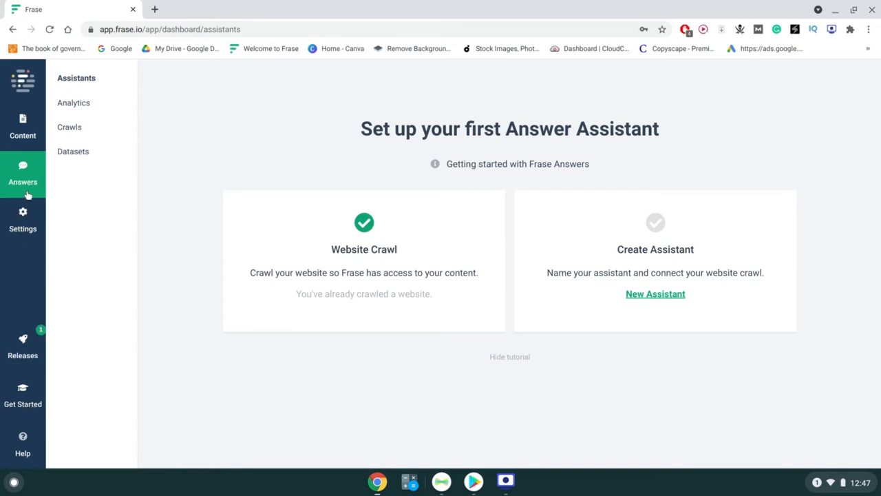
left_click(27, 117)
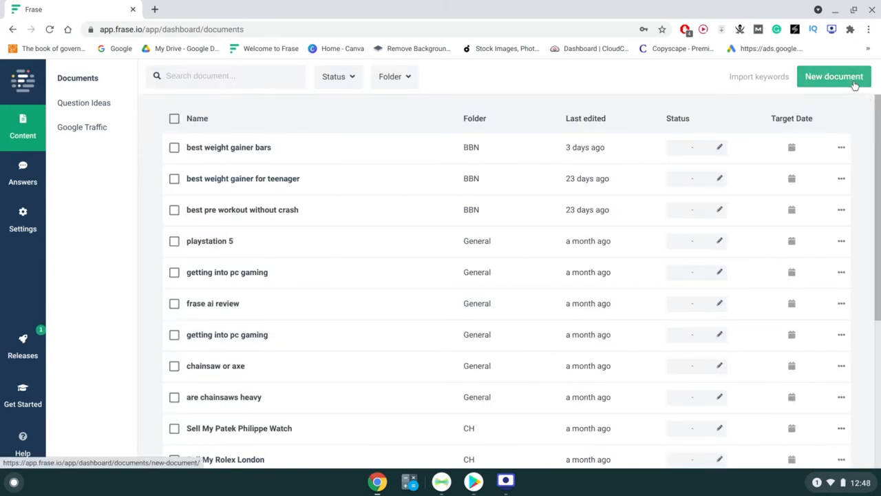
Start a new document with the Create new content workflow and the search query "how to sell".
left_click(833, 77)
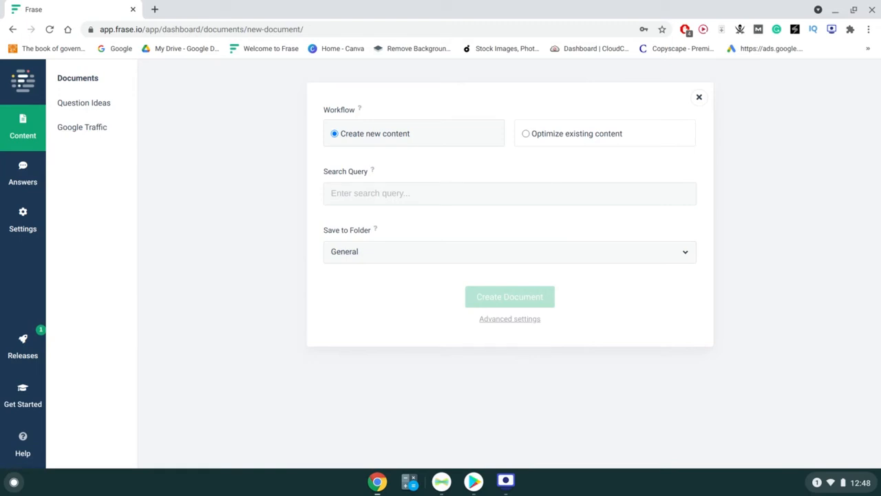
left_click(580, 143)
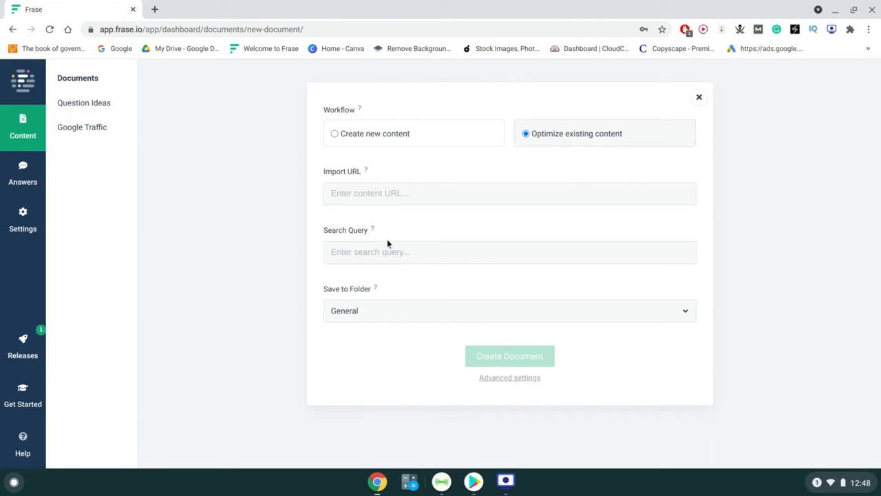
left_click(388, 133)
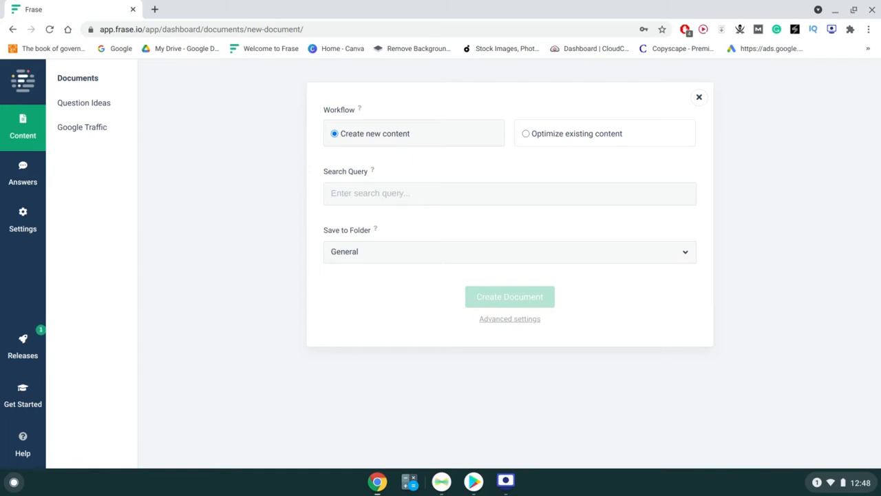
type("how to sell")
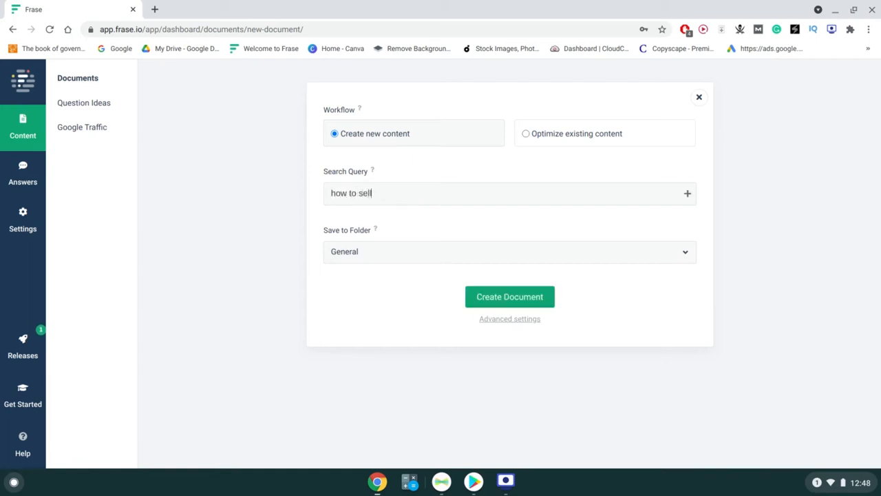
Reveal the advanced settings, review the search type, country and language options, and create the "how to sell" document.
left_click(515, 321)
scroll(516, 326, "down", 1)
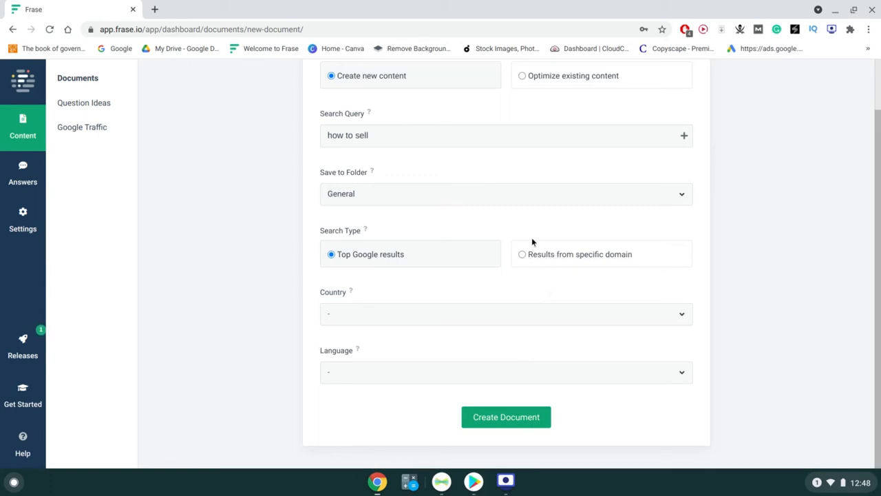
scroll(531, 239, "up", 1)
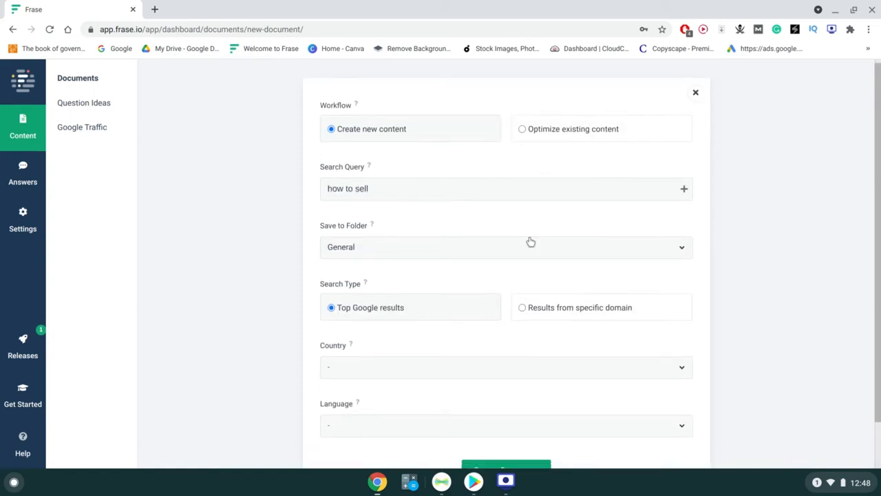
scroll(521, 235, "down", 1)
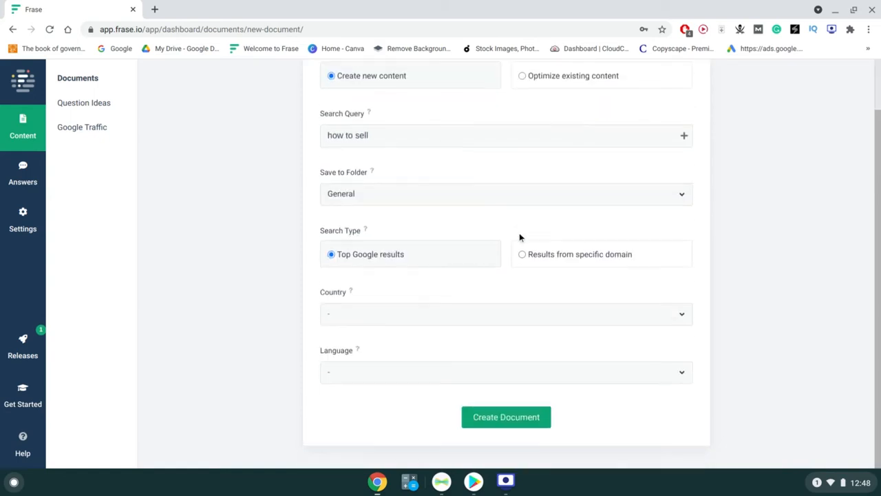
left_click(527, 426)
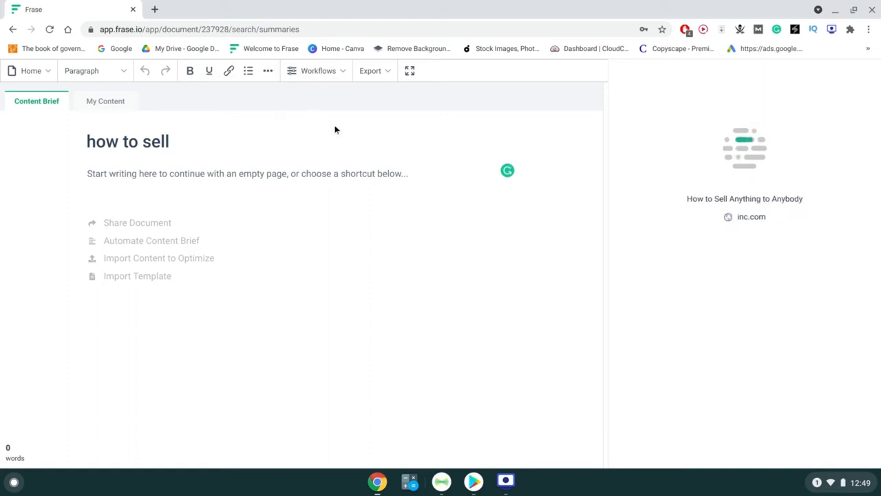
Examine the top results overview, including the average statistics and the heading outline of the blog.hubspot.com article.
left_click(333, 152)
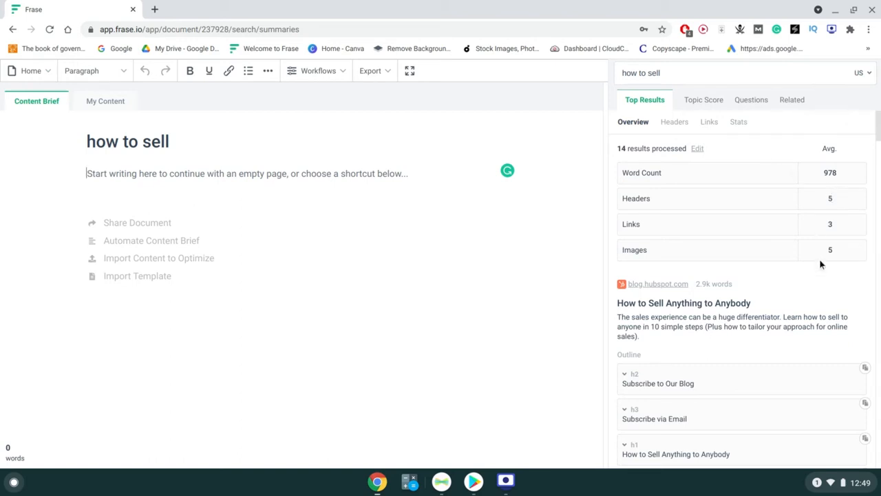
scroll(819, 263, "down", 3)
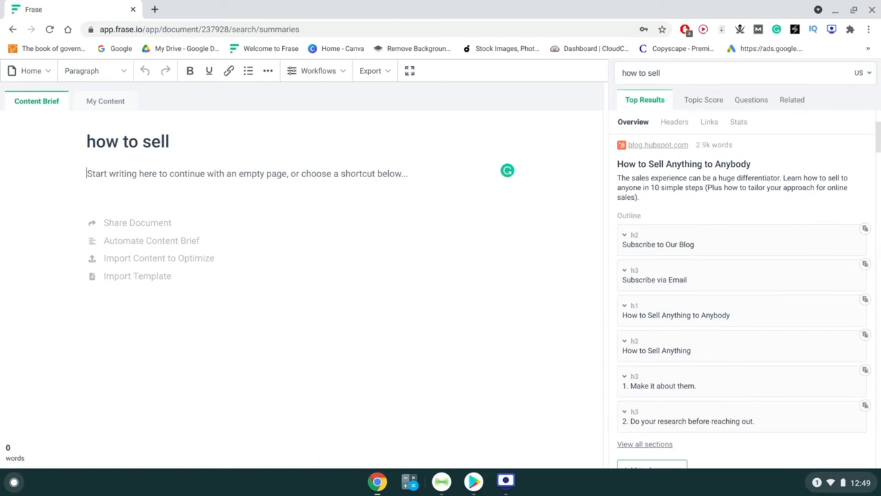
scroll(774, 211, "down", 3)
scroll(774, 211, "up", 3)
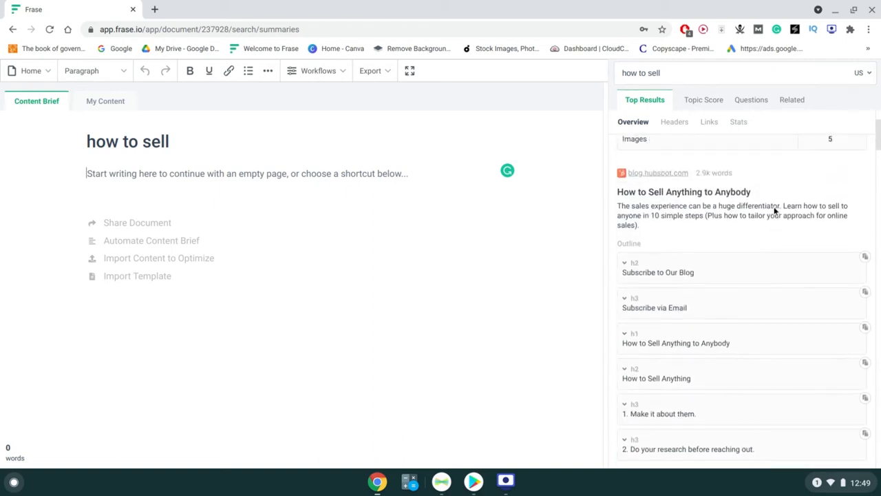
scroll(775, 211, "down", 1)
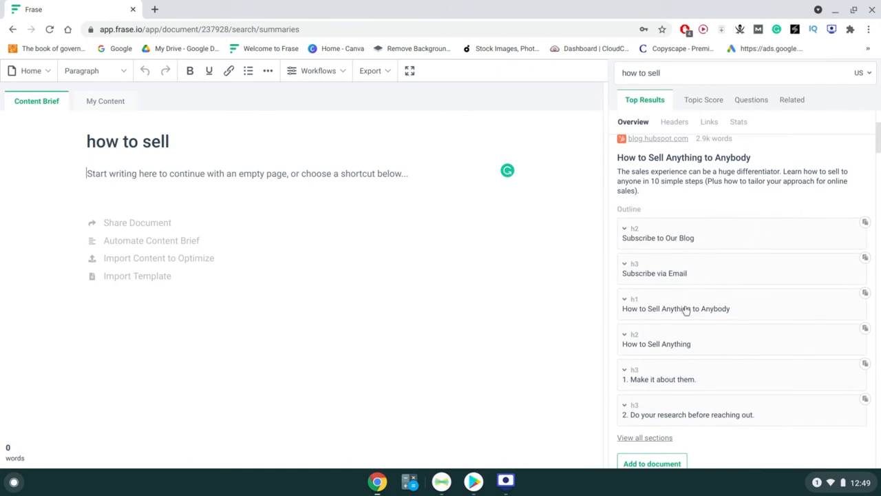
scroll(686, 346, "down", 1)
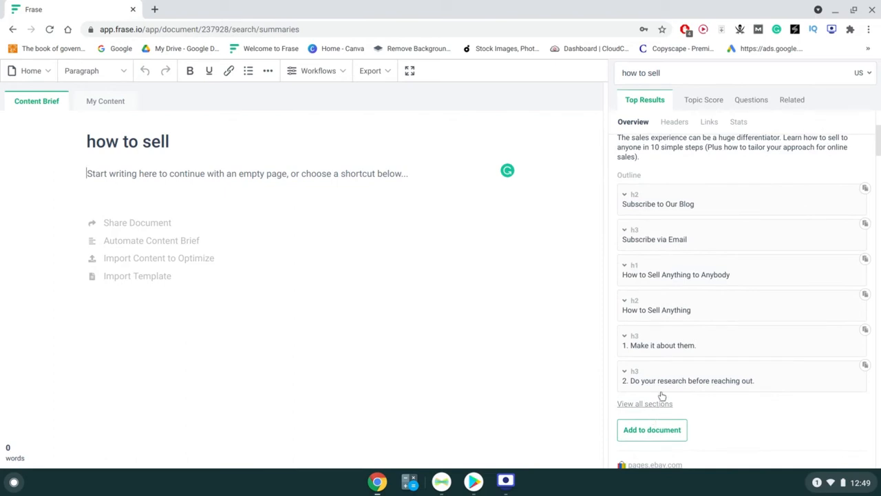
scroll(723, 289, "up", 1)
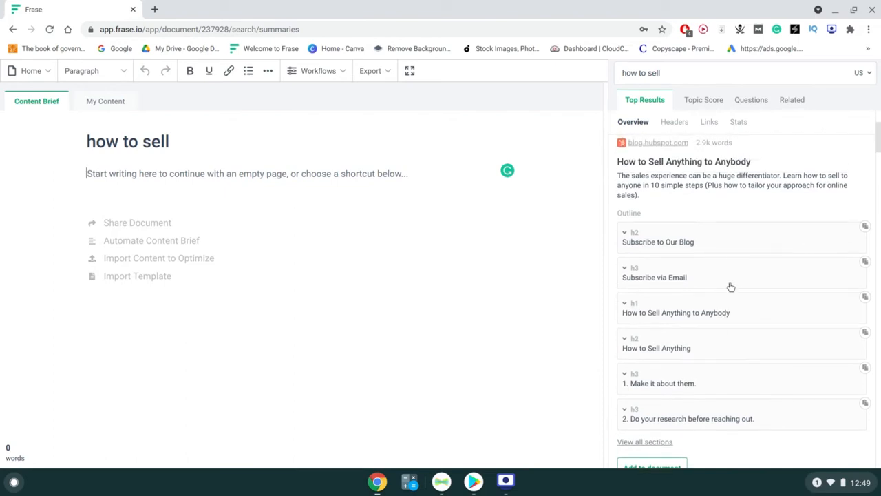
Expand the first three blog.hubspot.com outline headings and add the opening paragraph under "How to Sell Anything to Anybody" to the content brief.
left_click(822, 239)
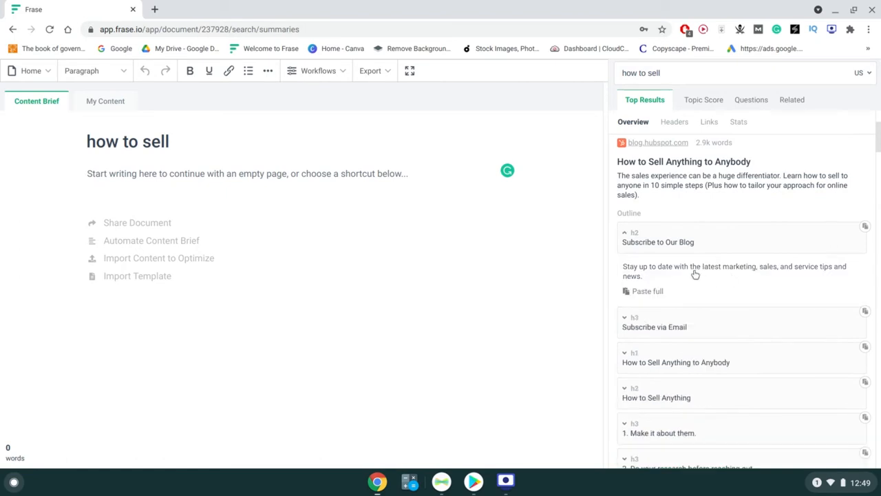
left_click(725, 327)
scroll(727, 329, "down", 1)
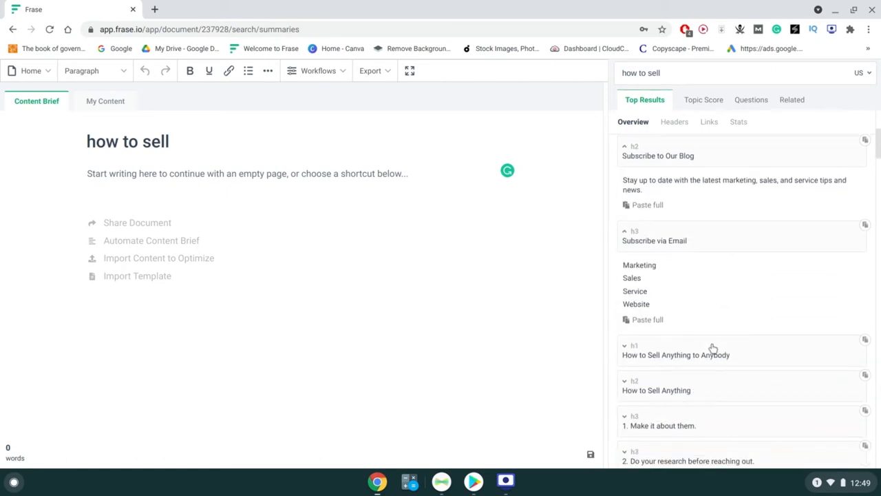
left_click(712, 353)
scroll(711, 354, "down", 3)
left_click(486, 287)
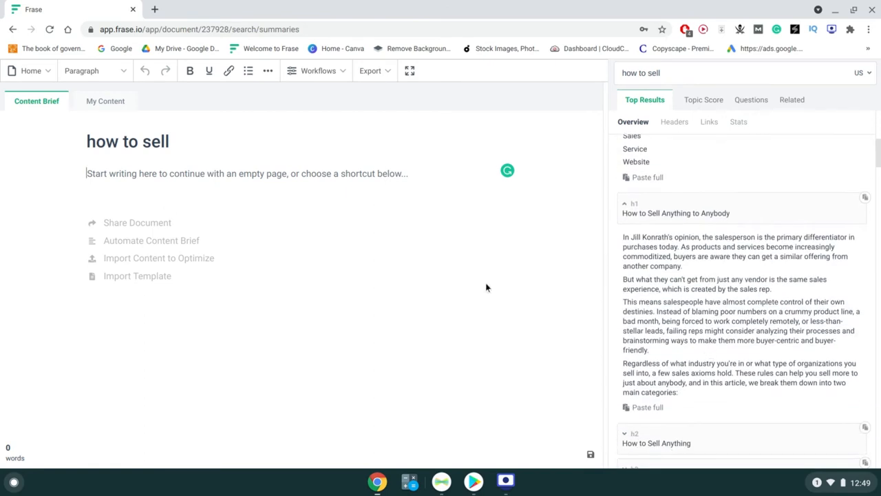
left_click(727, 252)
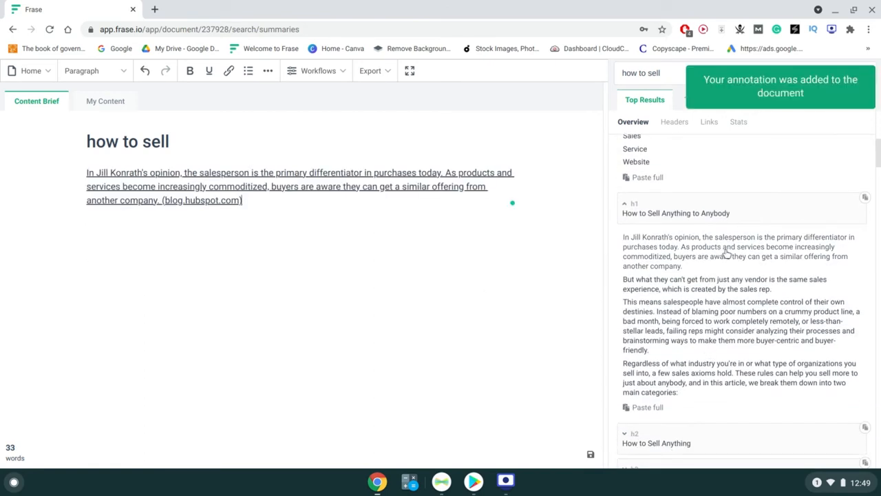
Examine the article outlines of the other top results, including those from pages.ebay.com, robertherjavec.com and christies.com.
scroll(653, 255, "down", 3)
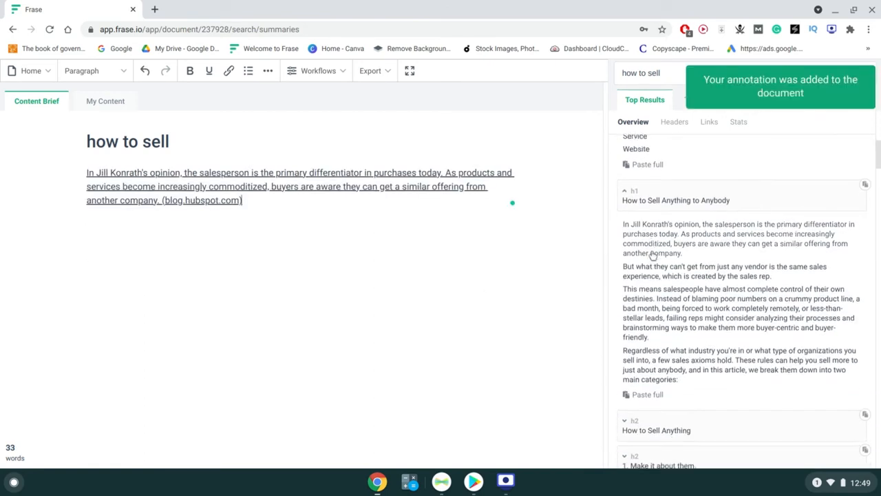
scroll(652, 255, "down", 6)
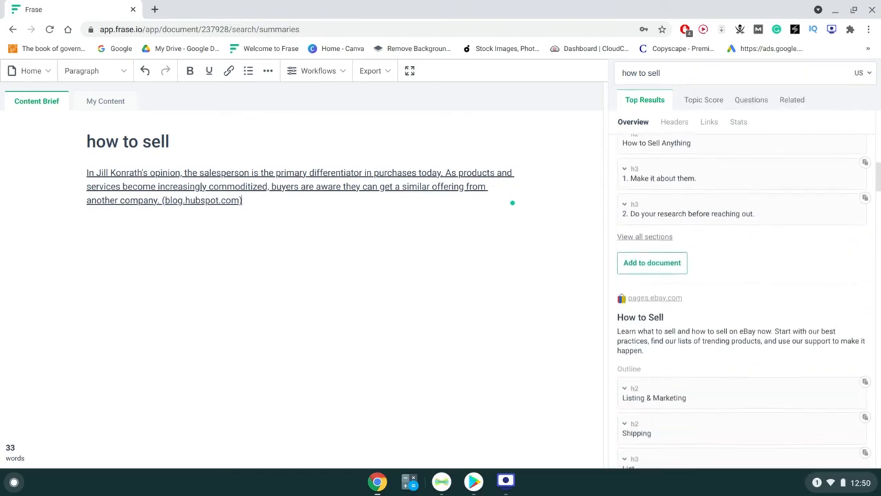
scroll(744, 303, "down", 10)
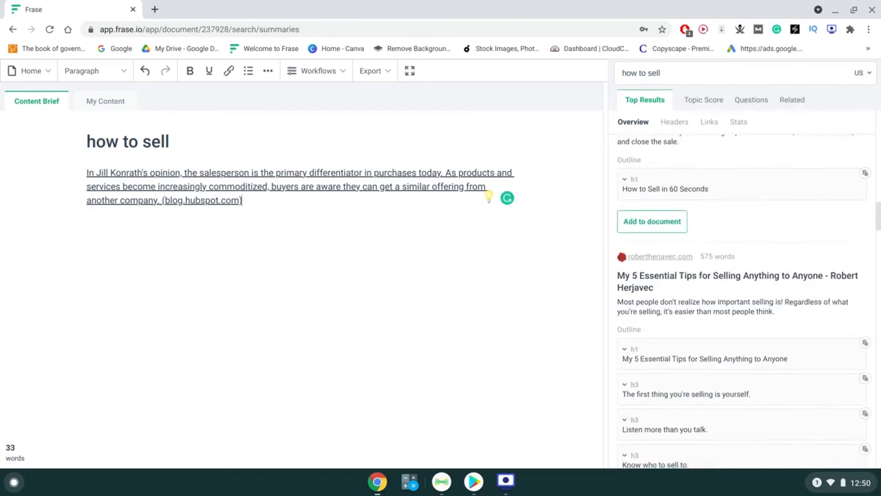
scroll(743, 303, "down", 5)
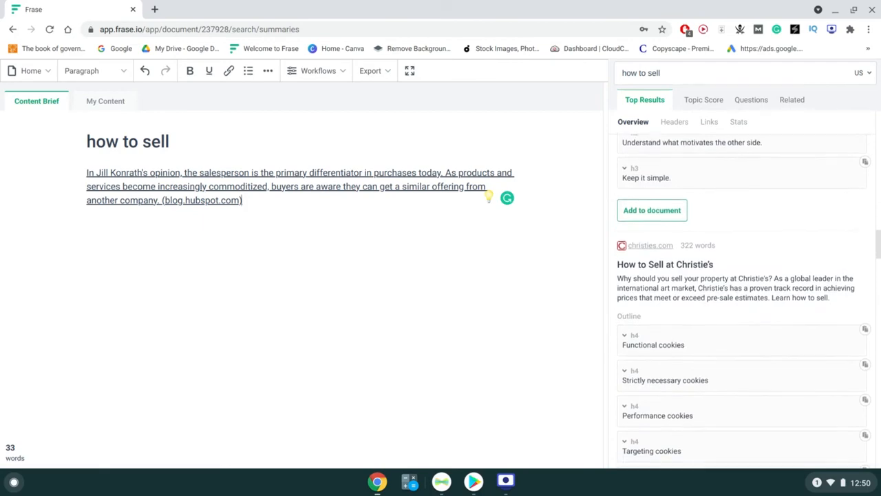
scroll(743, 303, "down", 2)
scroll(744, 303, "up", 20)
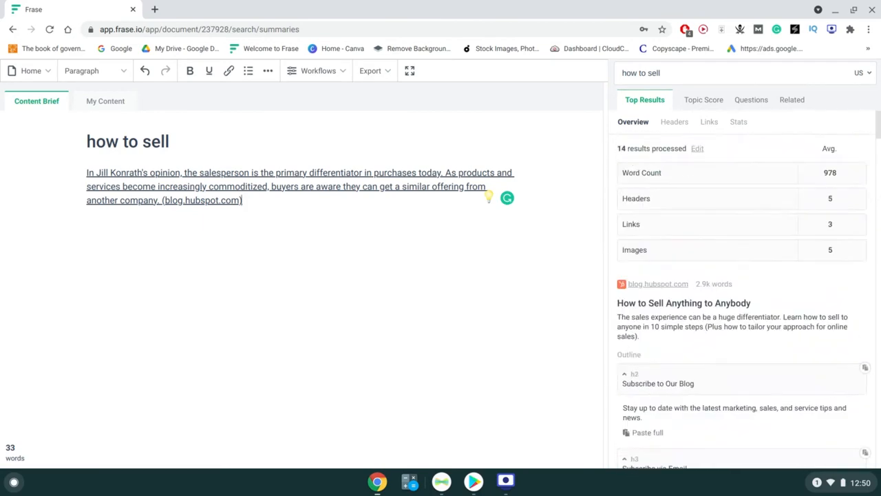
Review the headers, links and stats collected from the top results for "how to sell".
left_click(689, 124)
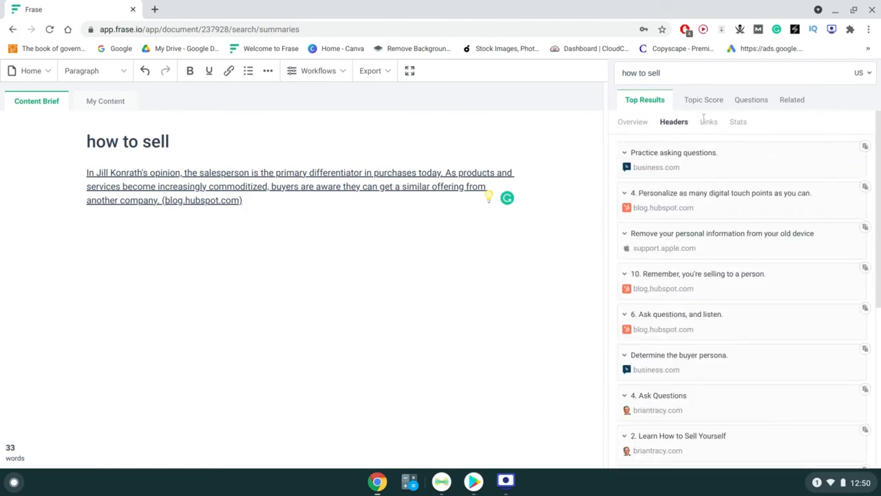
scroll(703, 158, "down", 2)
scroll(704, 157, "up", 1)
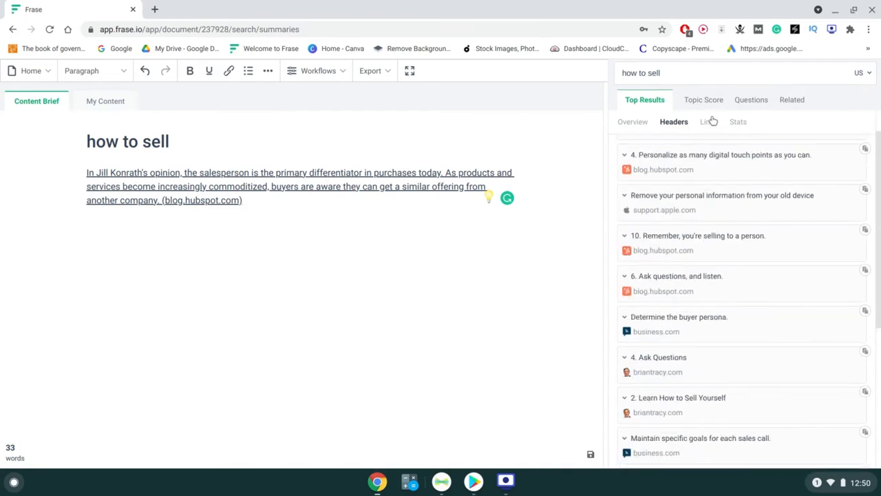
left_click(710, 121)
left_click(737, 125)
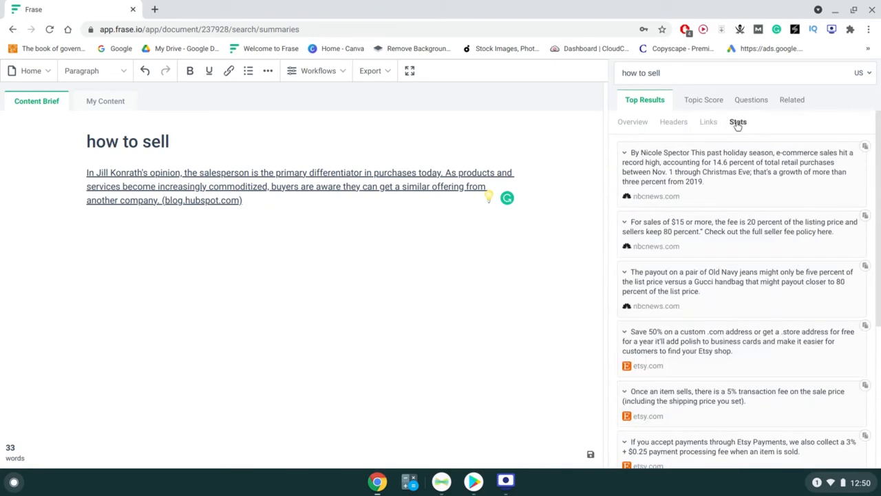
Review the document's topic score, its list of top topics and the alternative topic views, such as Topic Clusters and SERP Scores.
left_click(707, 101)
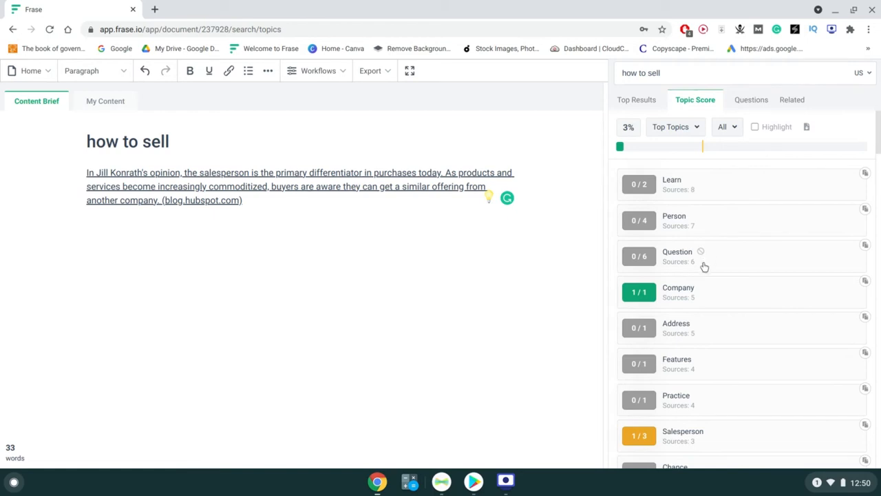
scroll(704, 267, "down", 4)
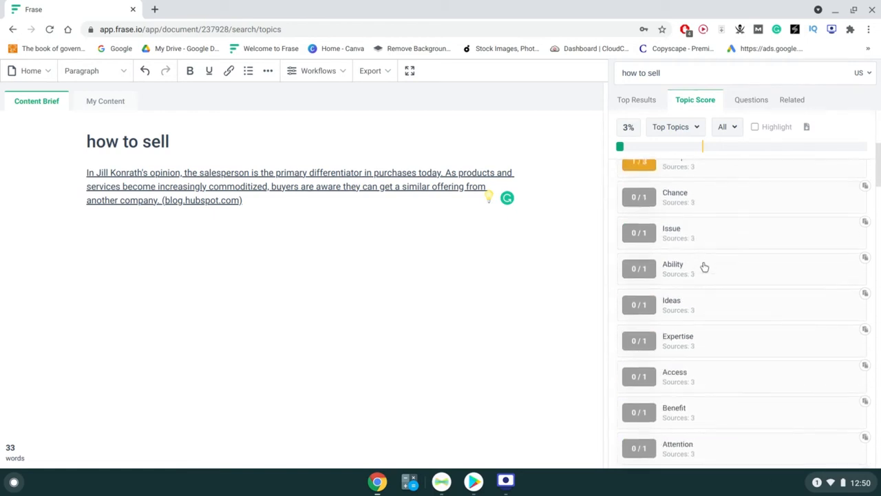
scroll(705, 266, "up", 4)
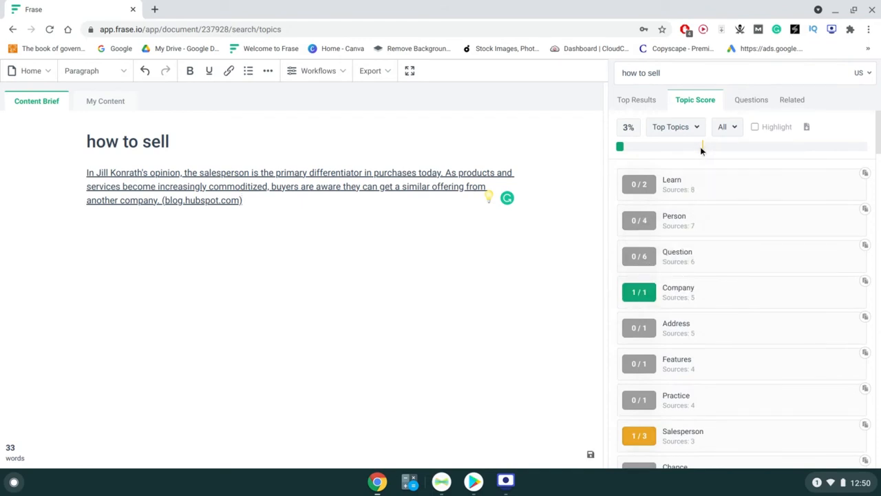
mouse_move(703, 151)
left_click(694, 128)
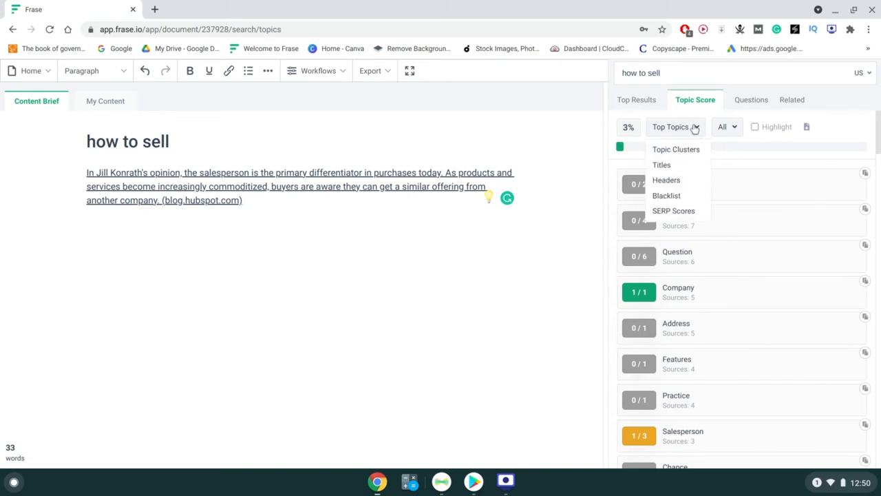
left_click(694, 127)
Filter the topics by Topic Gap, In Progress, Overuse and Completed in turn, and return the filter to All.
left_click(717, 127)
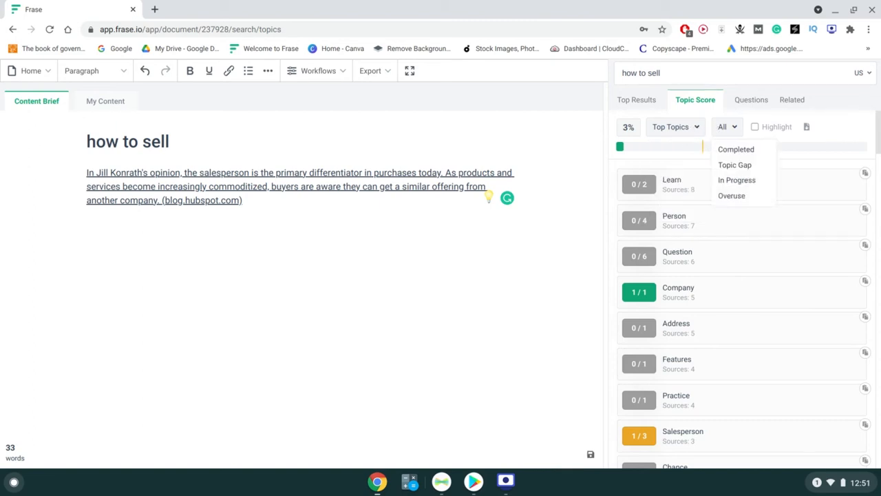
left_click(739, 165)
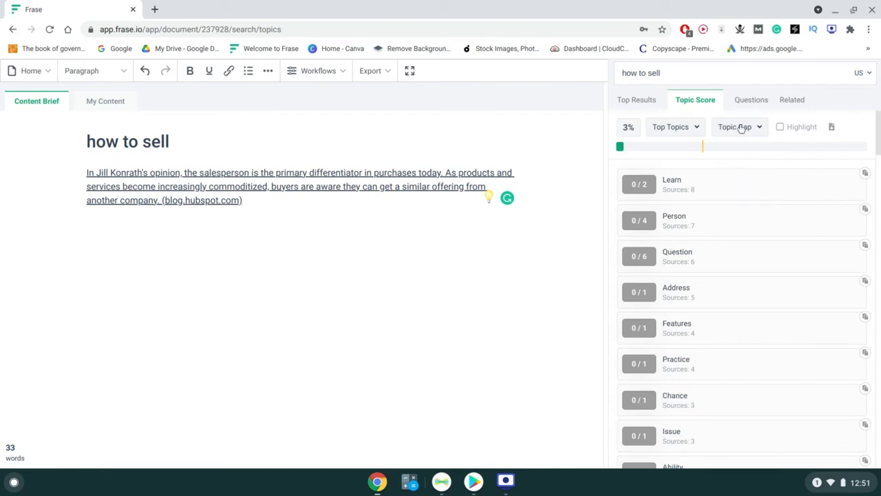
left_click(740, 126)
left_click(737, 181)
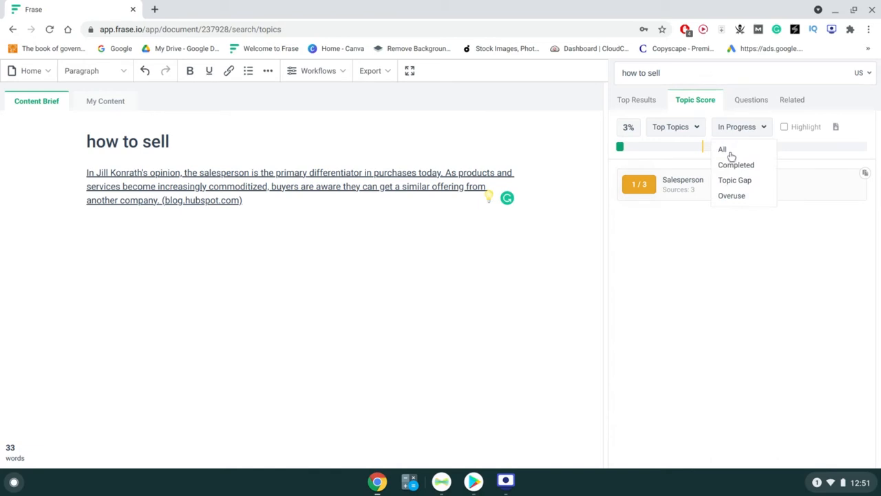
left_click(730, 197)
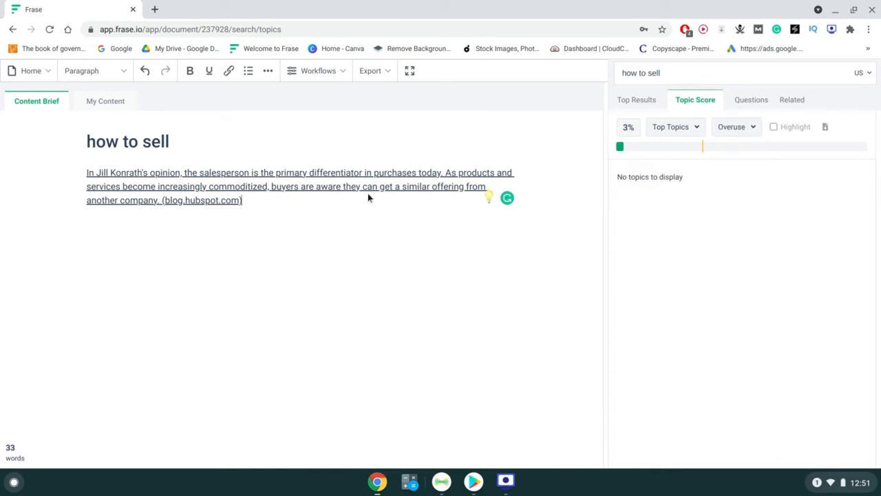
left_click(753, 126)
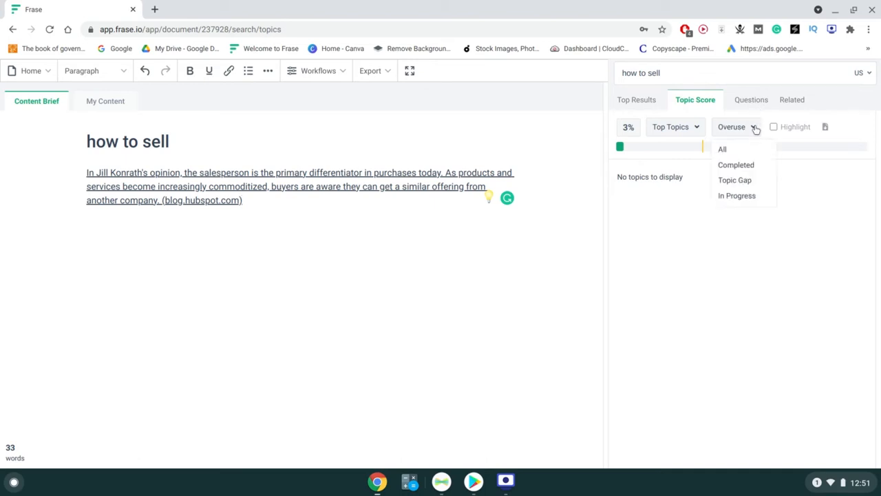
left_click(738, 165)
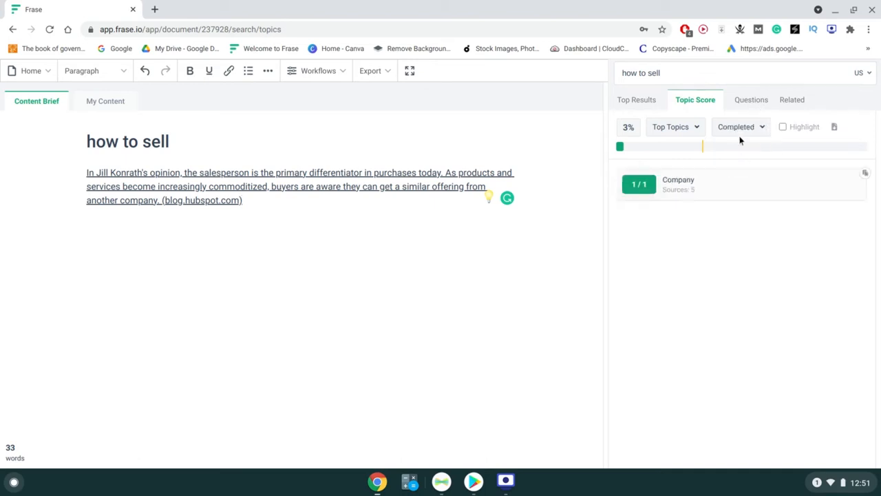
left_click(743, 131)
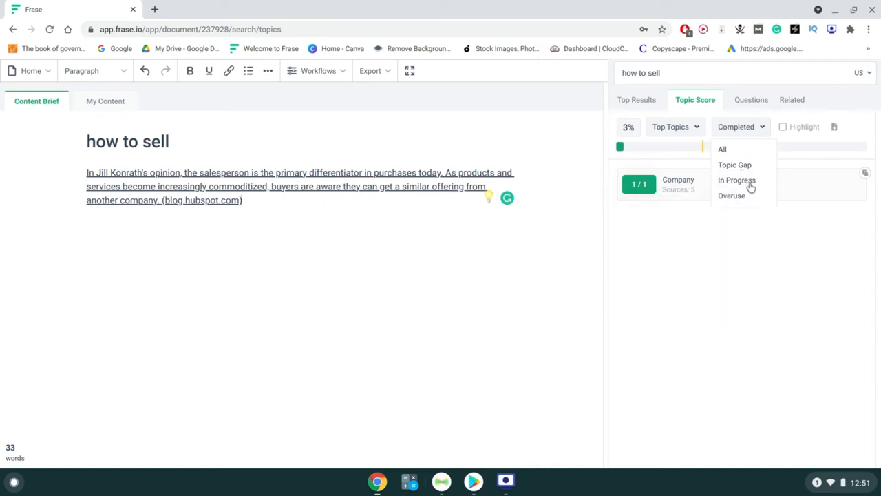
left_click(737, 180)
left_click(741, 129)
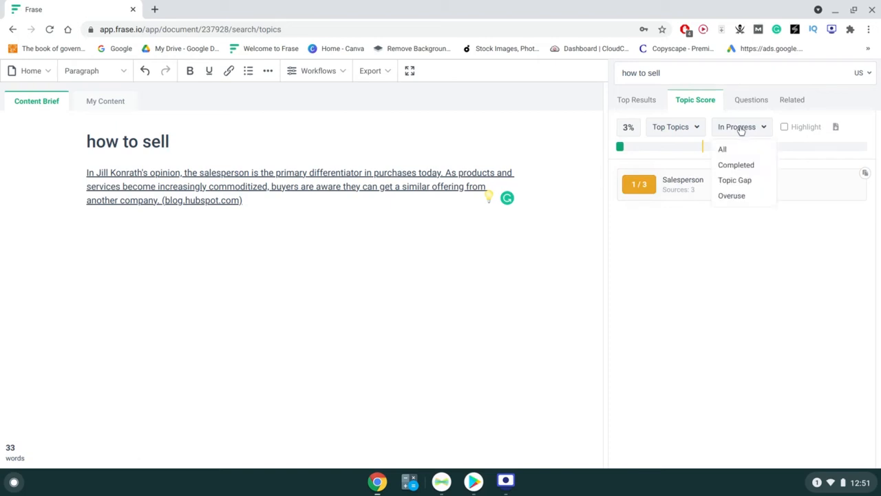
left_click(724, 152)
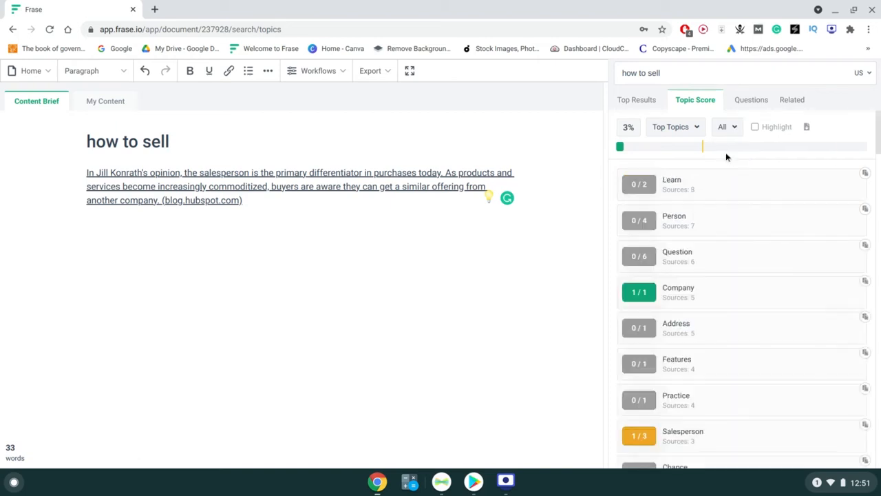
Expand the SERP question "How does Etsy protect sellers?" and add the People Also Ask question "What are the 4 selling strategies" to the content brief.
left_click(752, 101)
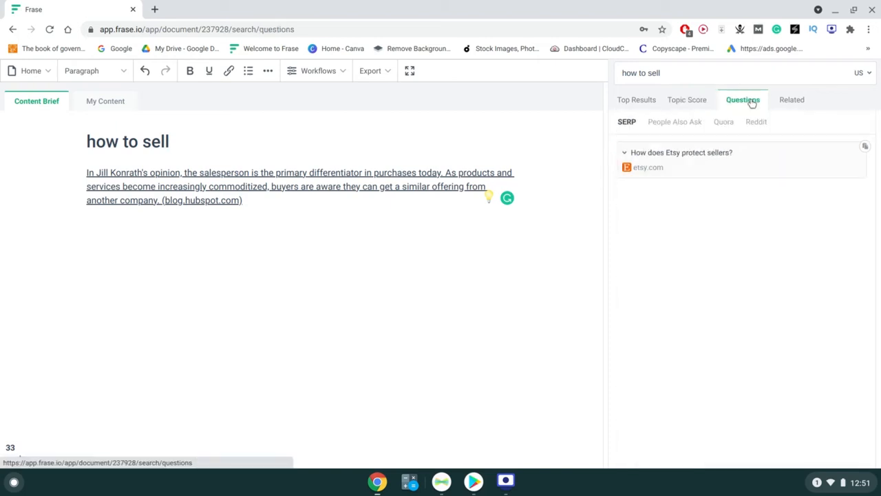
left_click(737, 170)
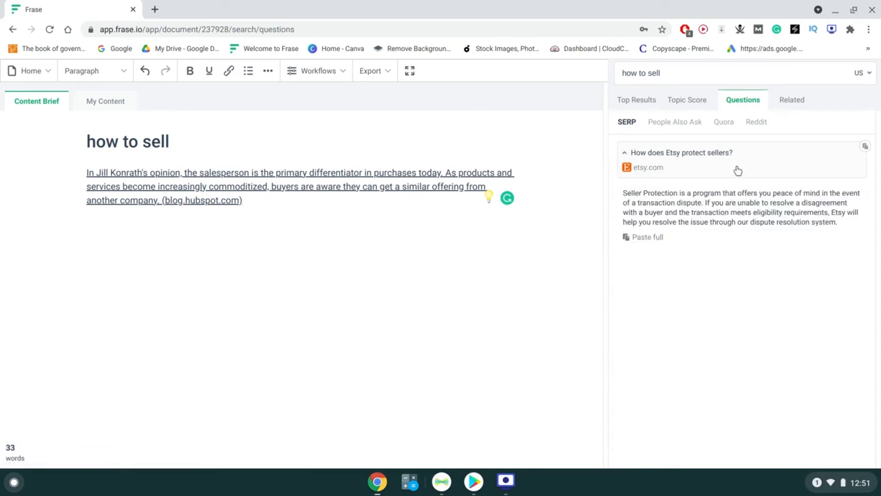
left_click(693, 128)
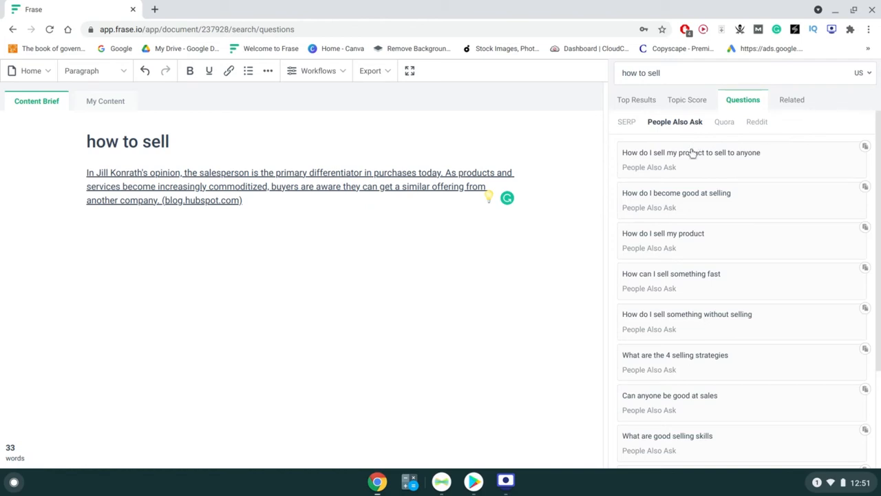
scroll(691, 153, "down", 3)
scroll(692, 153, "up", 3)
scroll(744, 181, "down", 3)
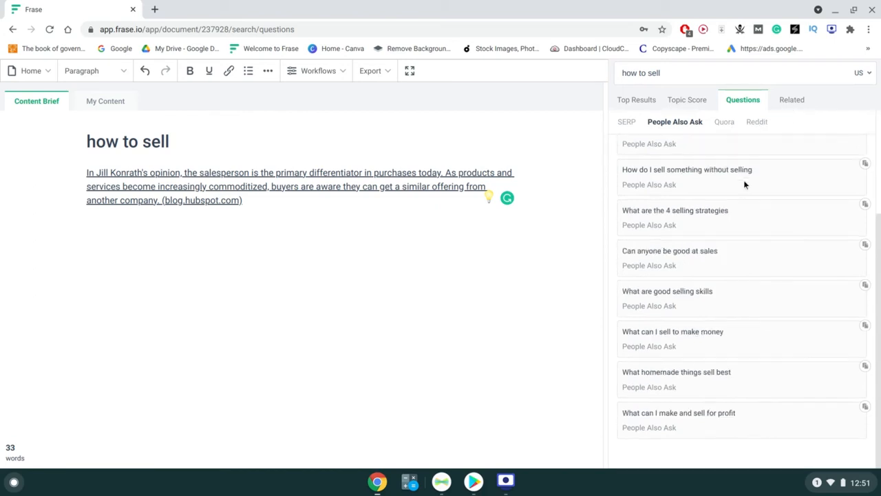
left_click(775, 224)
scroll(770, 227, "up", 3)
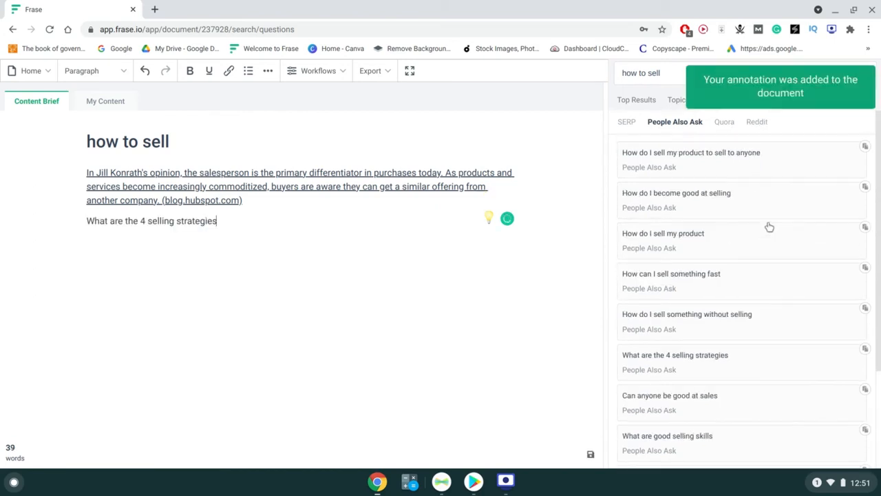
Review the Quora questions and the additional related search results for "how to sell".
left_click(730, 131)
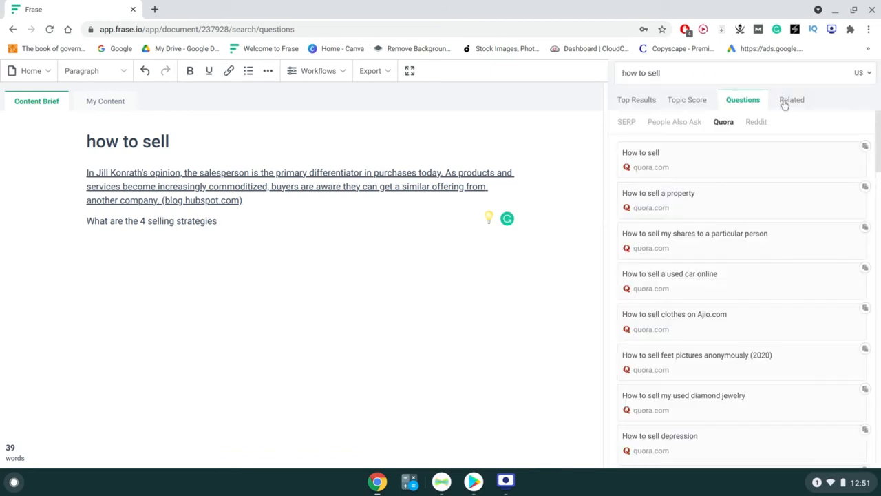
left_click(785, 108)
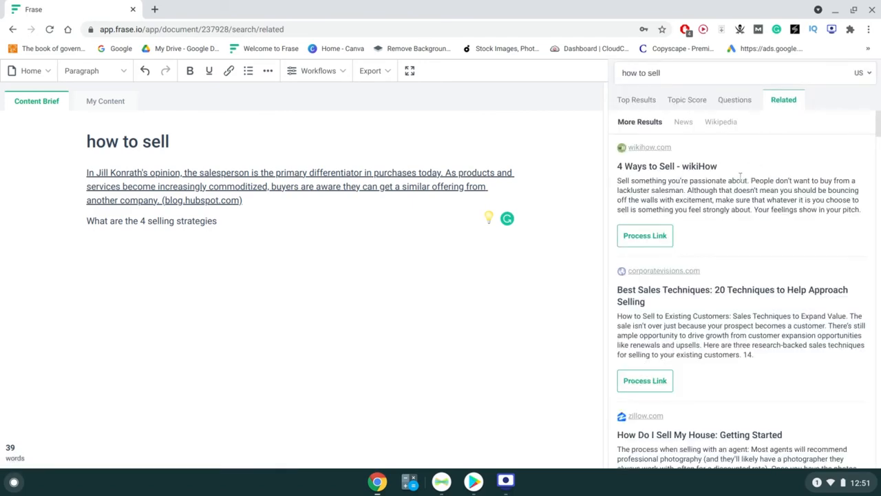
scroll(750, 166, "down", 8)
scroll(740, 178, "down", 8)
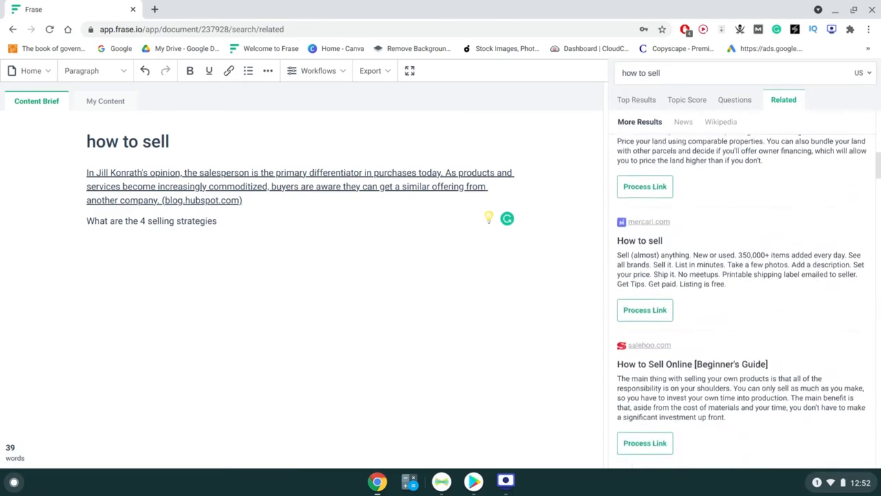
scroll(742, 301, "down", 10)
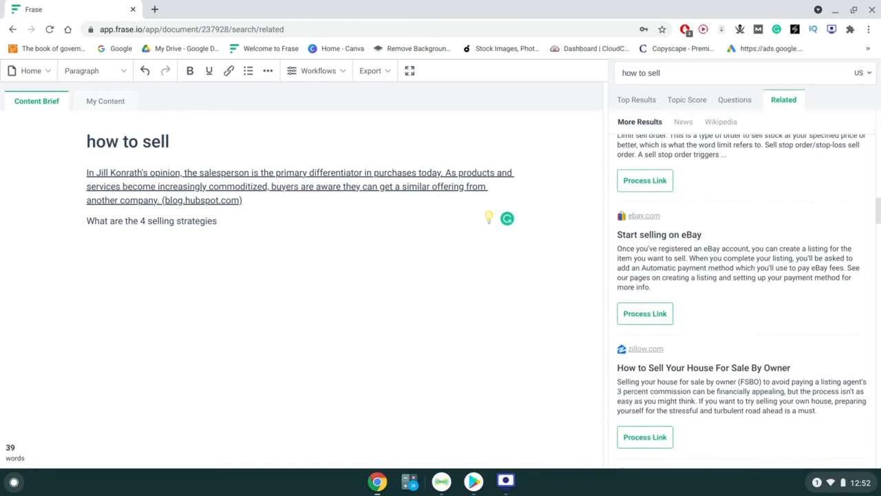
scroll(742, 290, "up", 20)
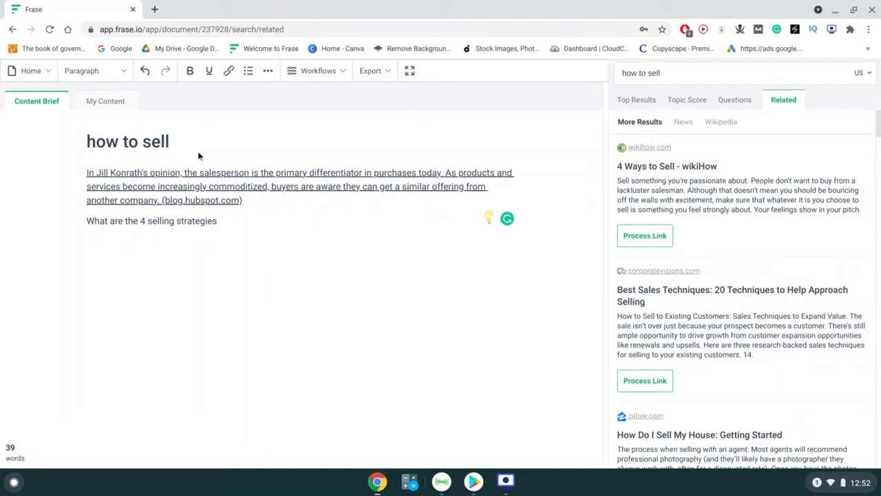
View the document's My Content page, return to the content brief and look through the top results overview again.
left_click(110, 102)
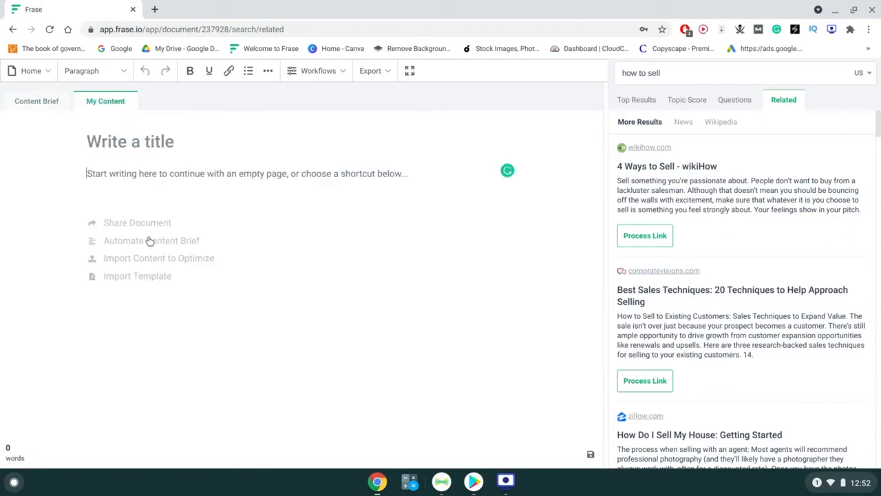
left_click(38, 102)
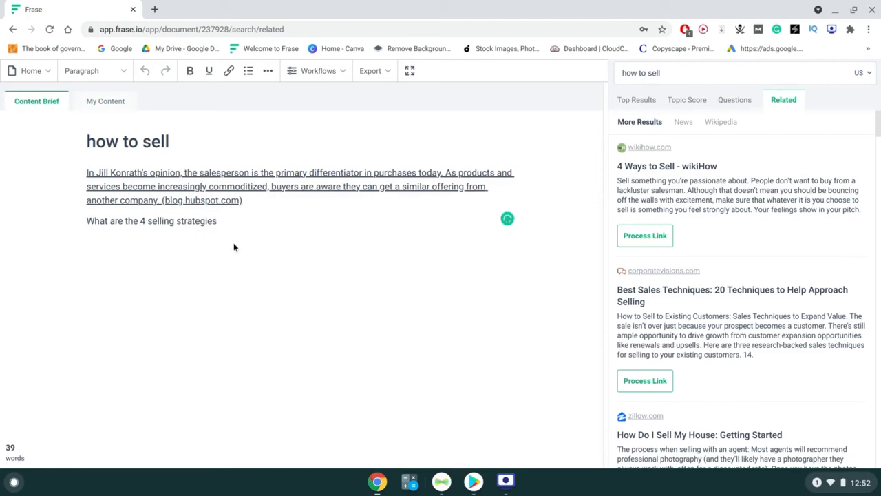
left_click(648, 107)
scroll(633, 238, "down", 15)
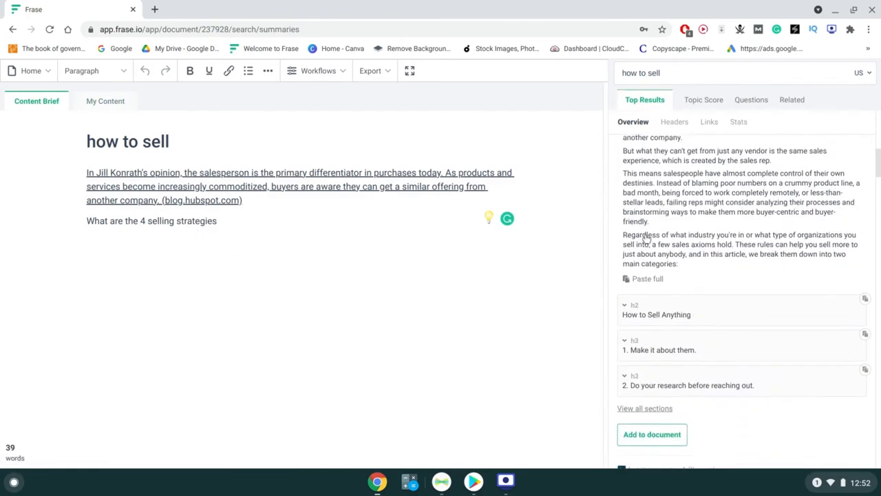
scroll(646, 237, "up", 15)
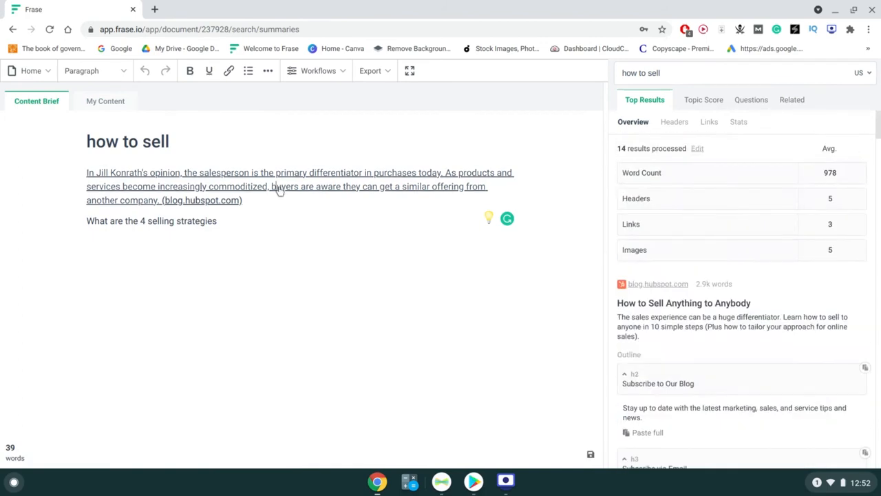
Clear the content brief and insert an automated brief with the Guidelines, People Also Ask and Questions sections.
key("ctrl+a")
key("BackSpace")
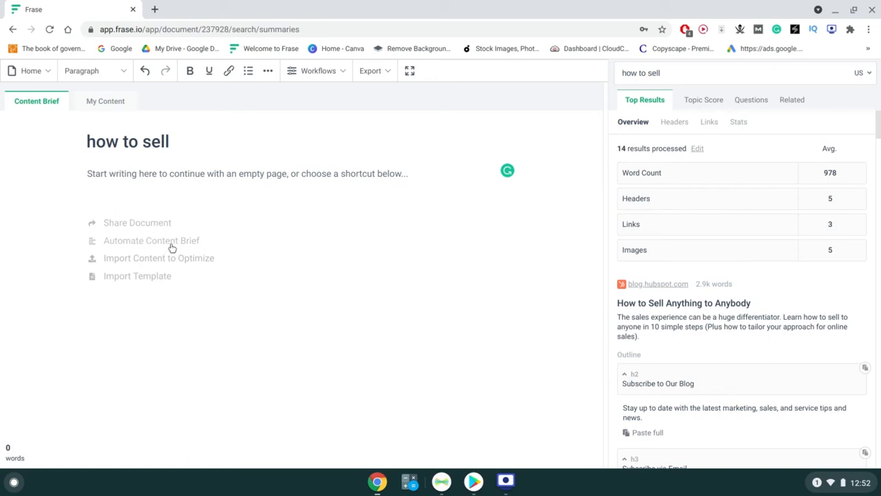
left_click(172, 248)
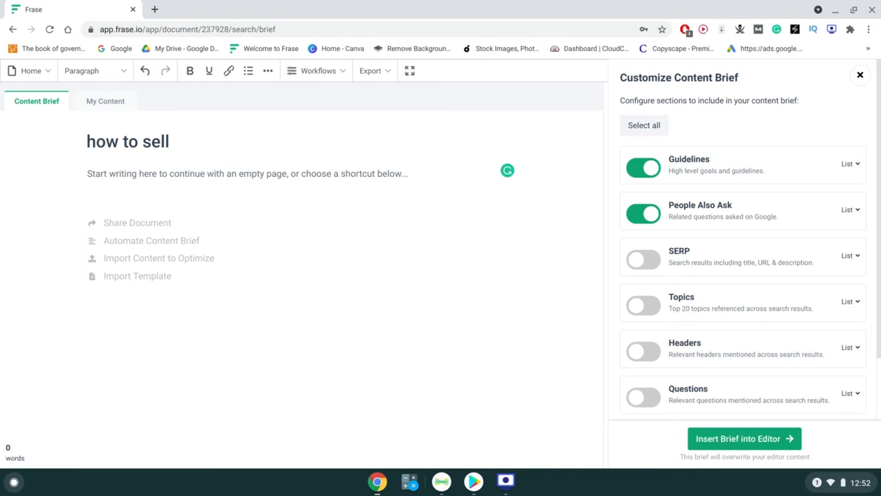
scroll(686, 289, "down", 3)
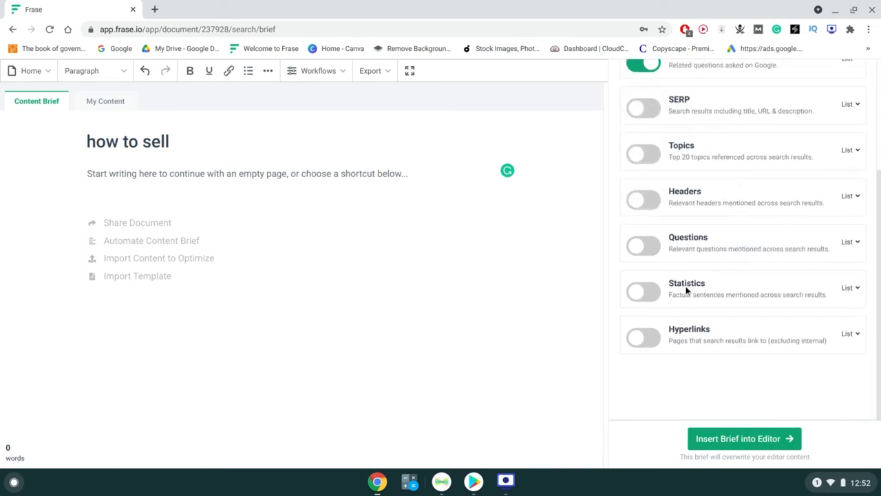
left_click(637, 246)
scroll(637, 244, "up", 3)
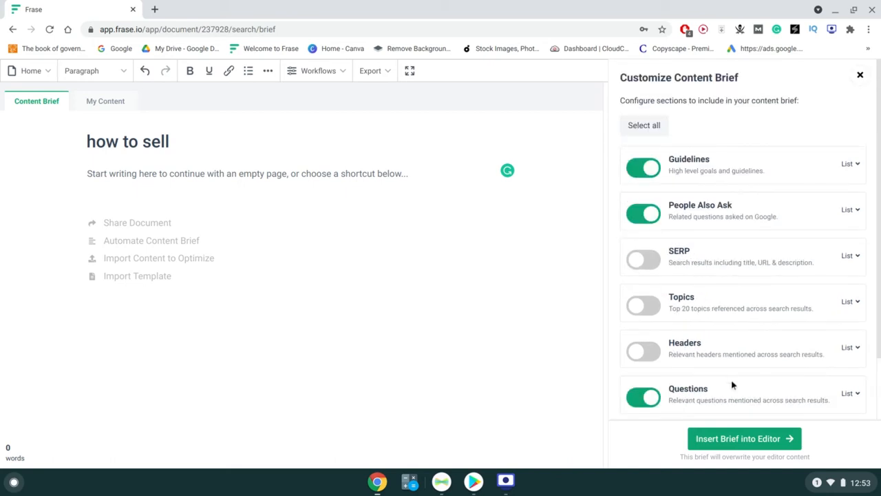
left_click(792, 439)
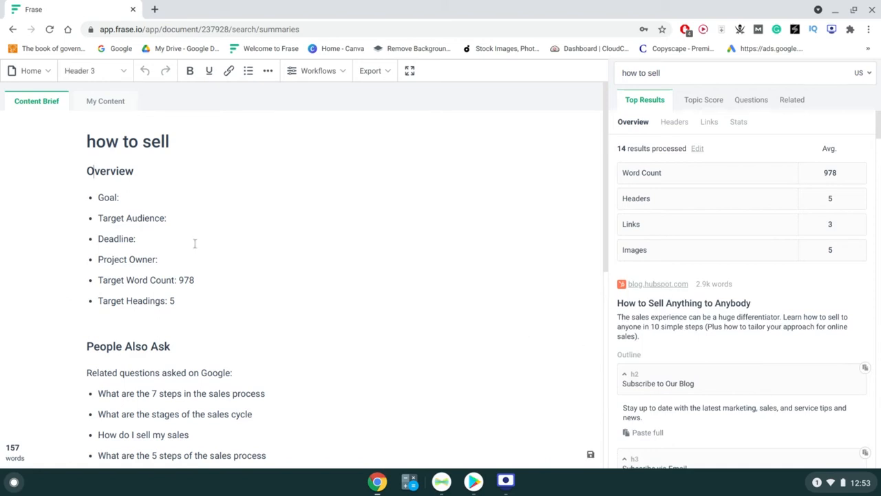
Set the Target Word Count in the brief's Overview section to 2000.
scroll(180, 262, "down", 1)
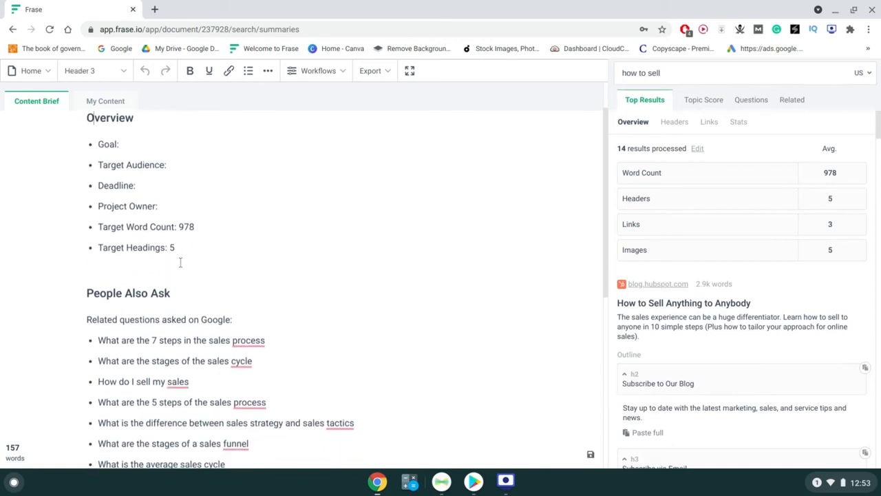
left_click(189, 234)
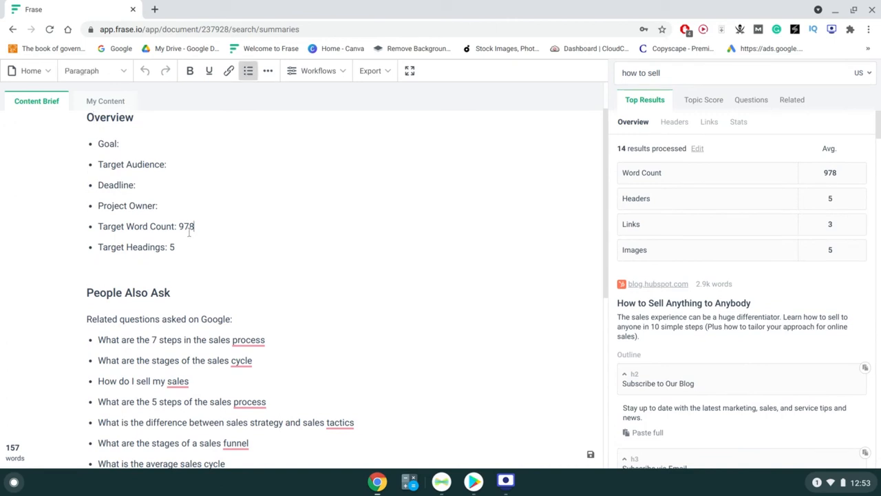
double_click(186, 232)
type("2000")
Add the line "Please answer the above questions" below the last People Also Ask question in the brief.
scroll(184, 250, "down", 3)
scroll(186, 250, "up", 1)
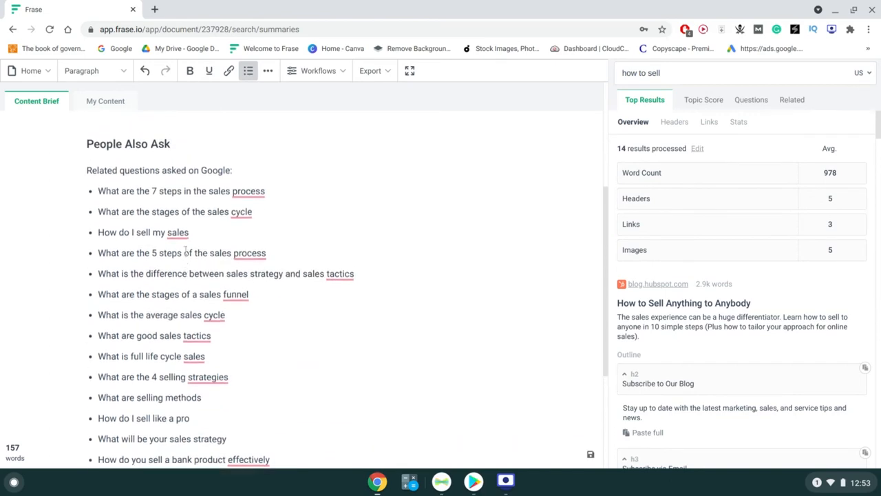
scroll(185, 193, "down", 3)
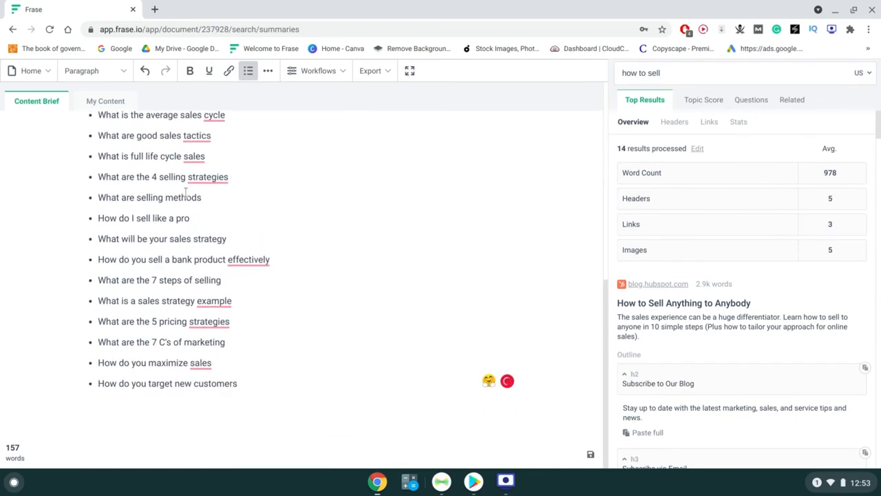
left_click(247, 384)
key("Return")
key("Return")
key("ctrl+p")
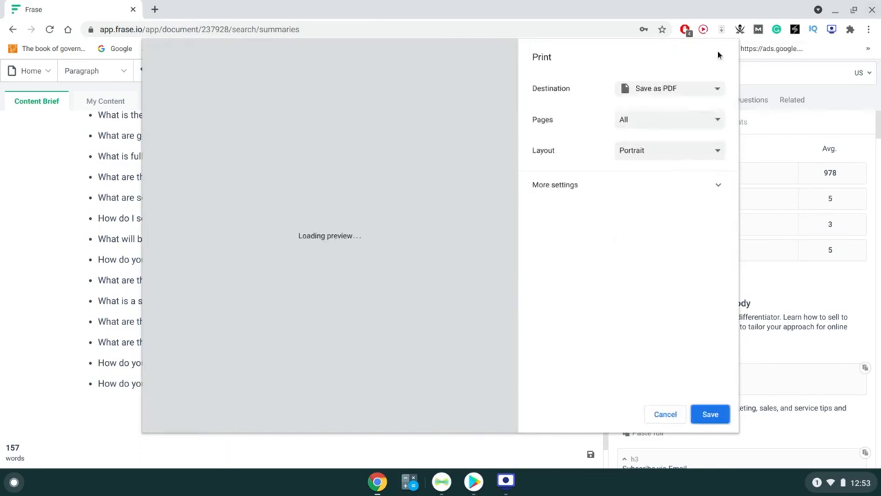
left_click(665, 414)
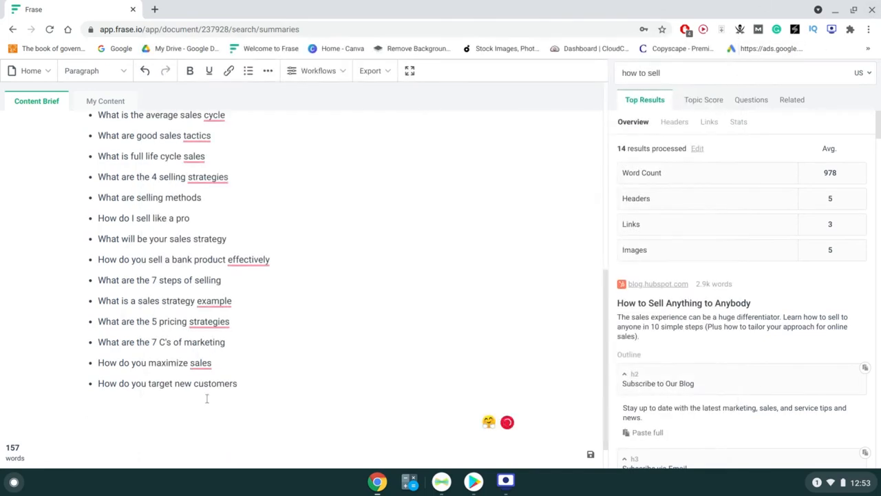
type("Plea")
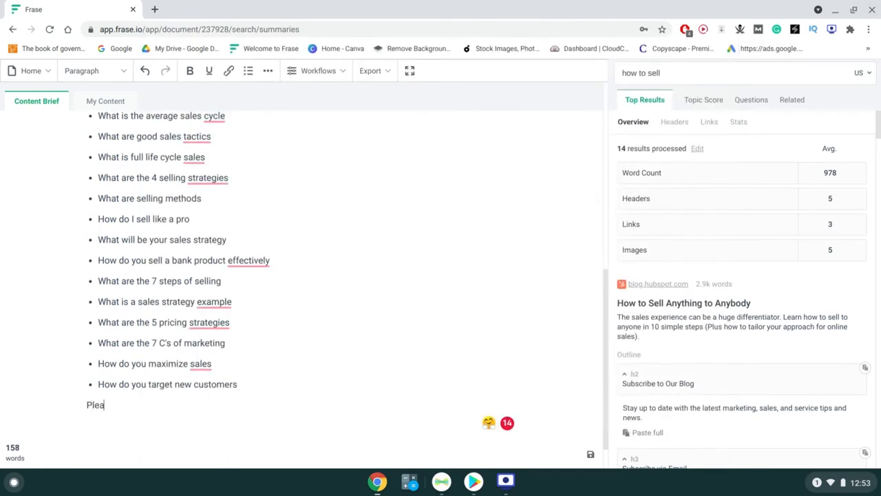
type("se answer the above")
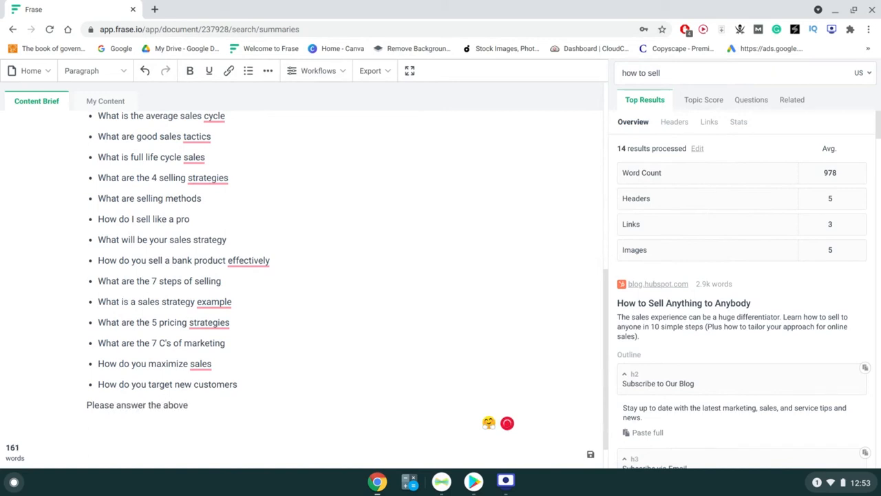
type(" questions")
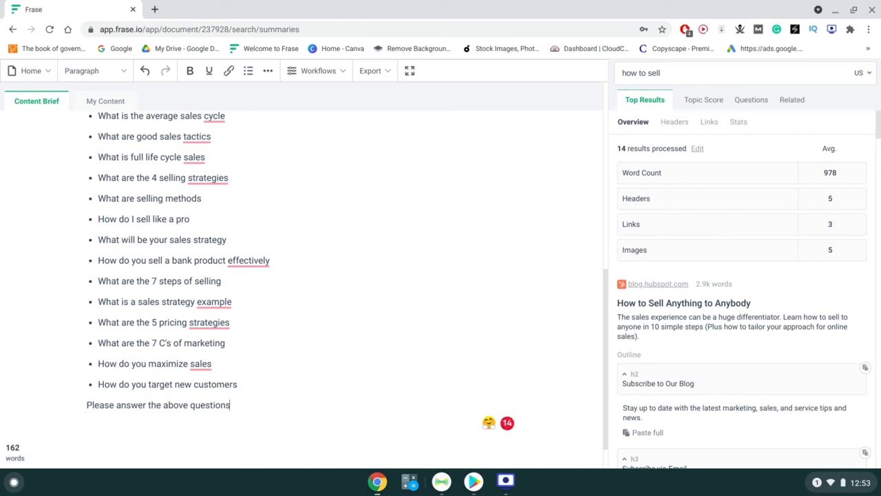
Go back to the documents list, open the document "best weight gainer bars" and skim its article.
scroll(303, 275, "up", 6)
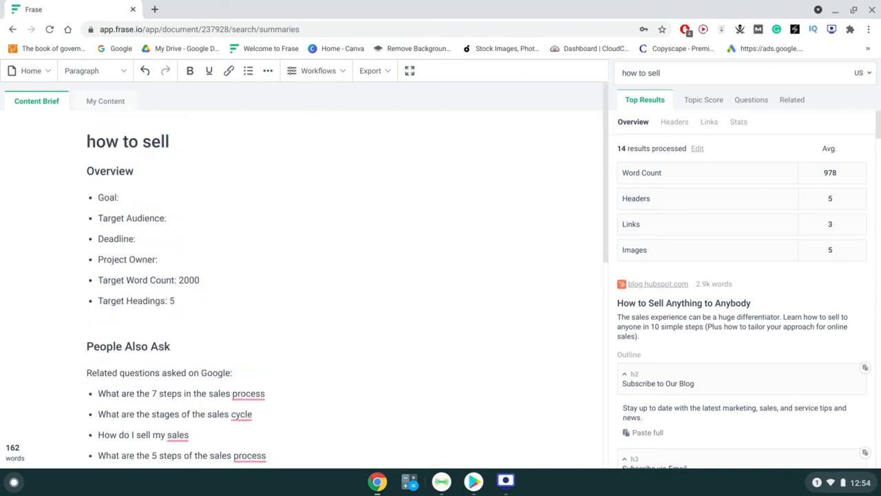
left_click(44, 70)
left_click(40, 94)
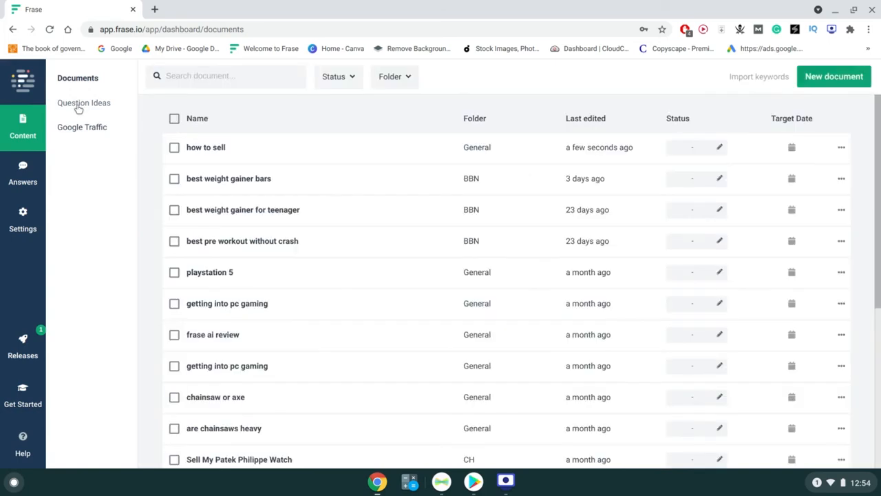
left_click(229, 185)
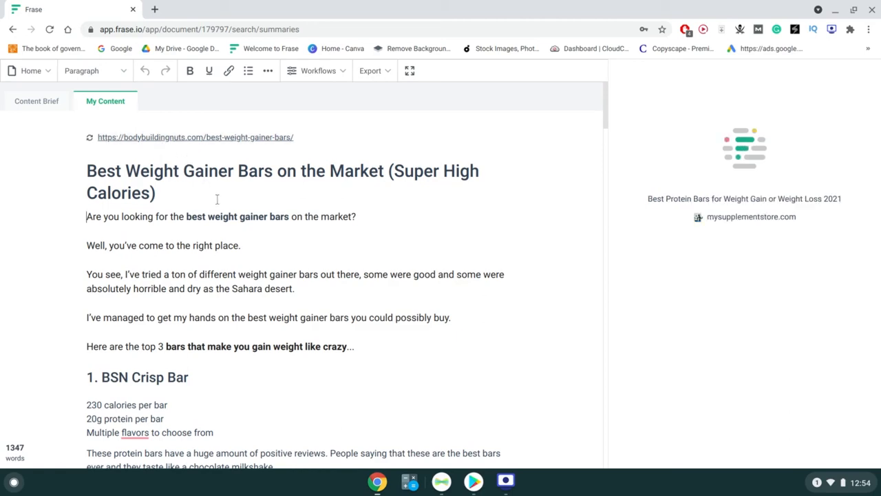
scroll(216, 199, "down", 9)
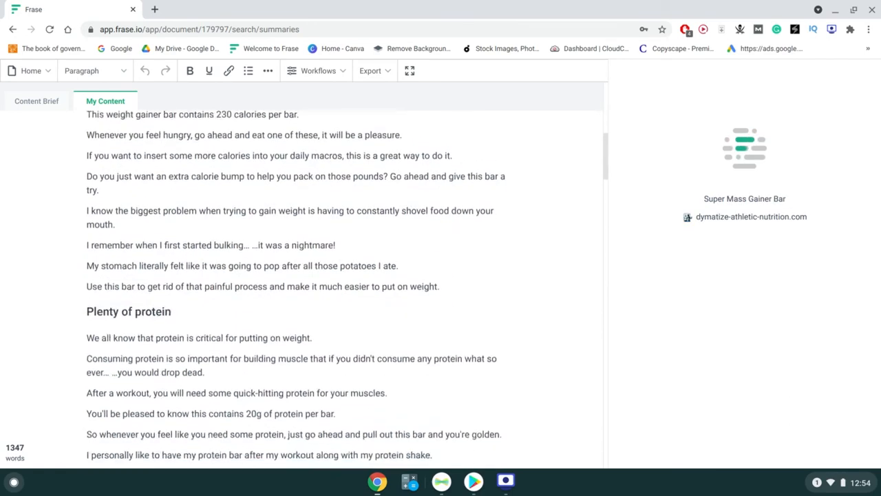
scroll(216, 199, "up", 10)
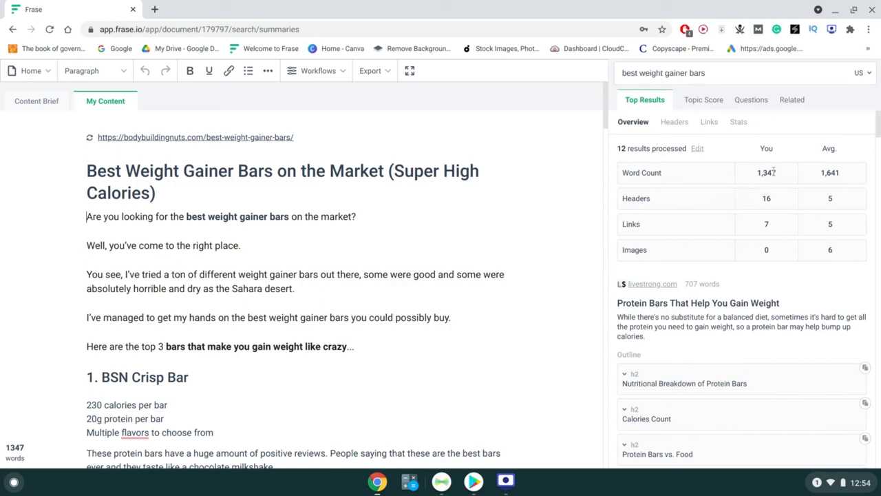
Compare the article's word and image counts with the competitor averages and look through the top results' outlines.
double_click(828, 177)
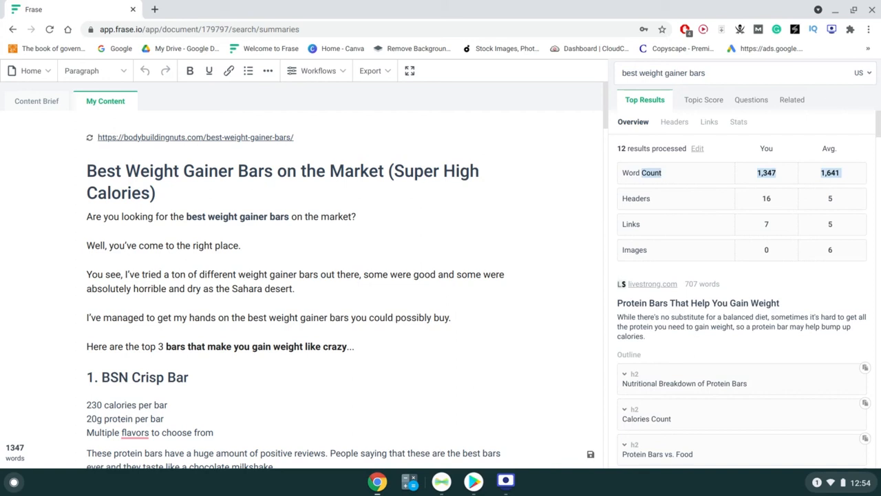
double_click(765, 251)
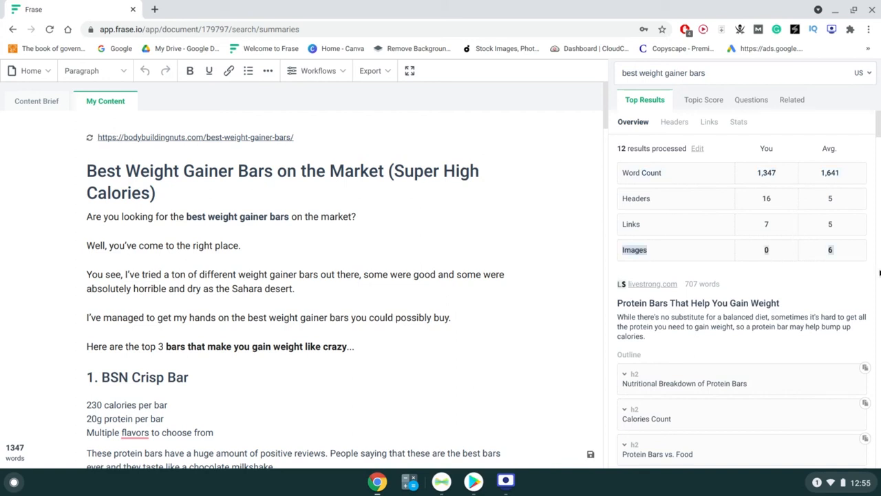
scroll(830, 252, "down", 3)
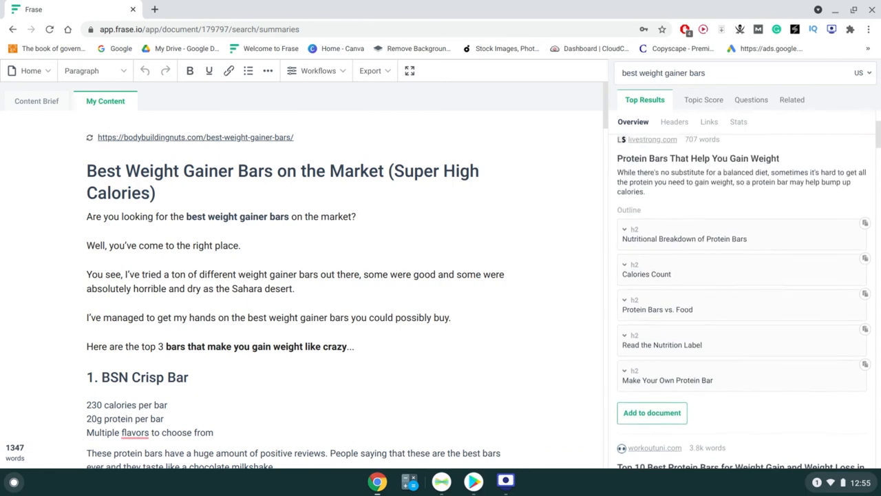
scroll(793, 239, "down", 1)
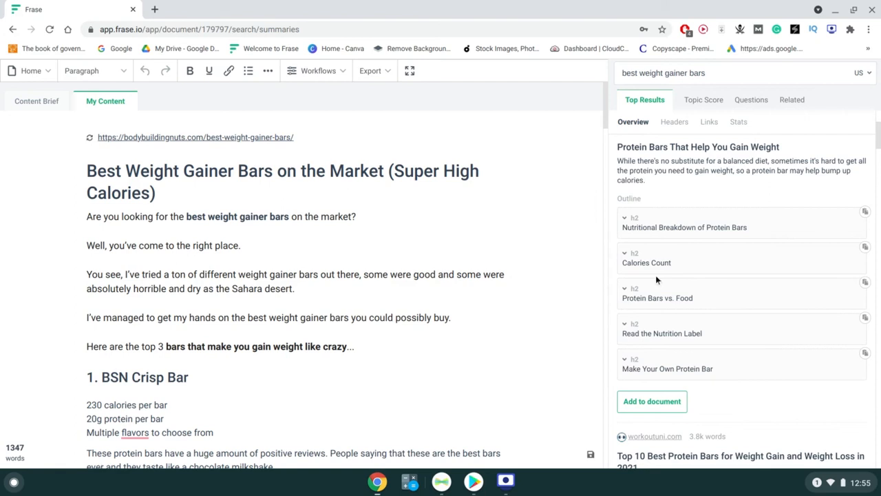
scroll(338, 296, "down", 2)
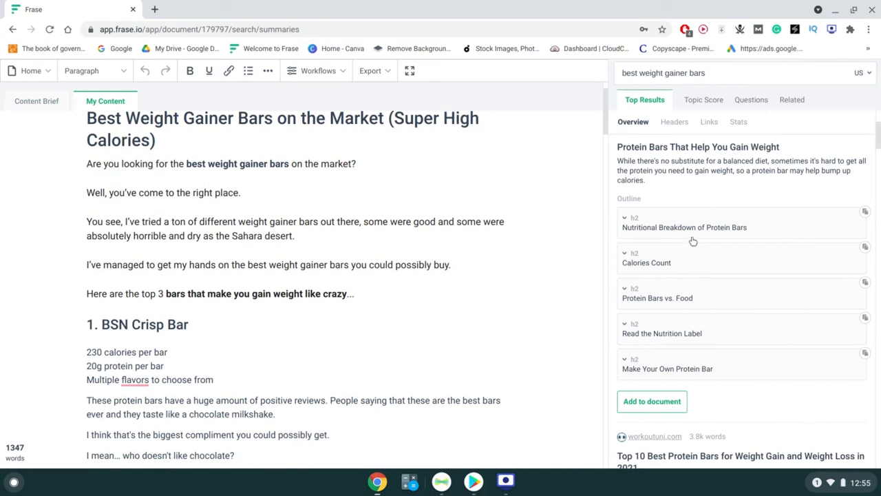
scroll(722, 295, "down", 3)
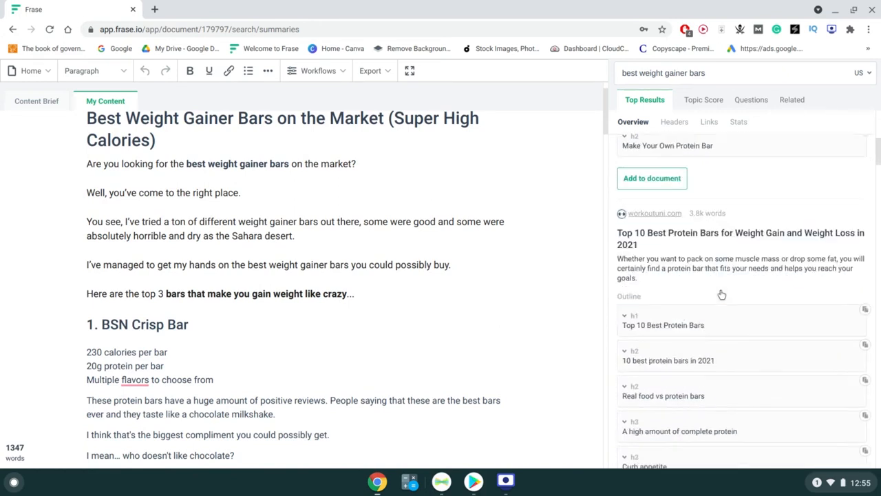
scroll(721, 294, "down", 1)
scroll(721, 294, "up", 1)
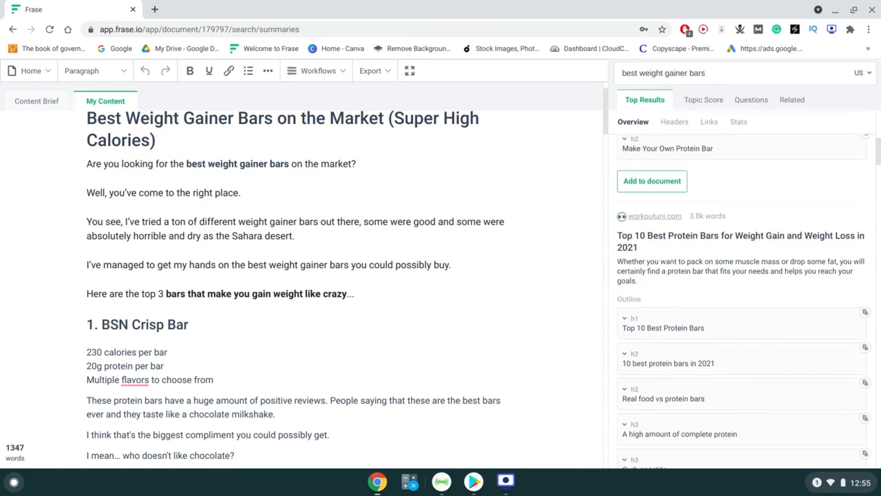
scroll(721, 294, "up", 5)
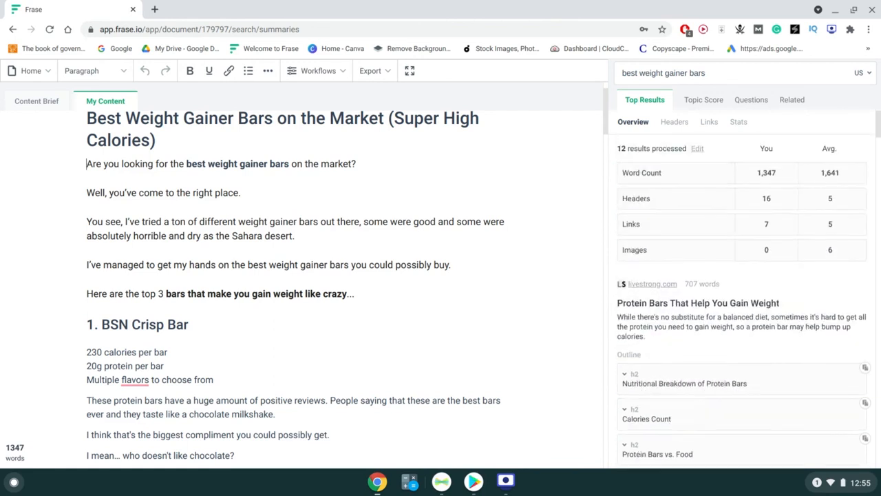
Open the article's topic score and review how often each top topic is used, including Weight Gain.
left_click(713, 101)
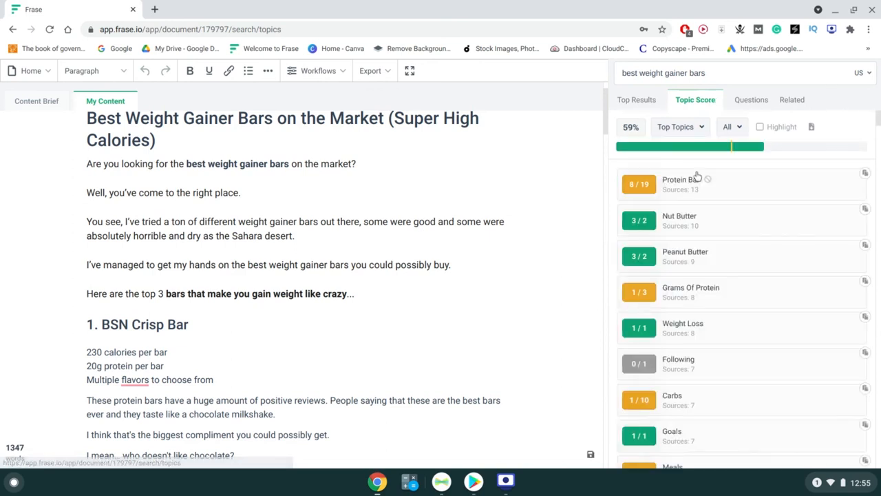
scroll(696, 177, "down", 3)
scroll(698, 176, "up", 2)
scroll(697, 176, "up", 1)
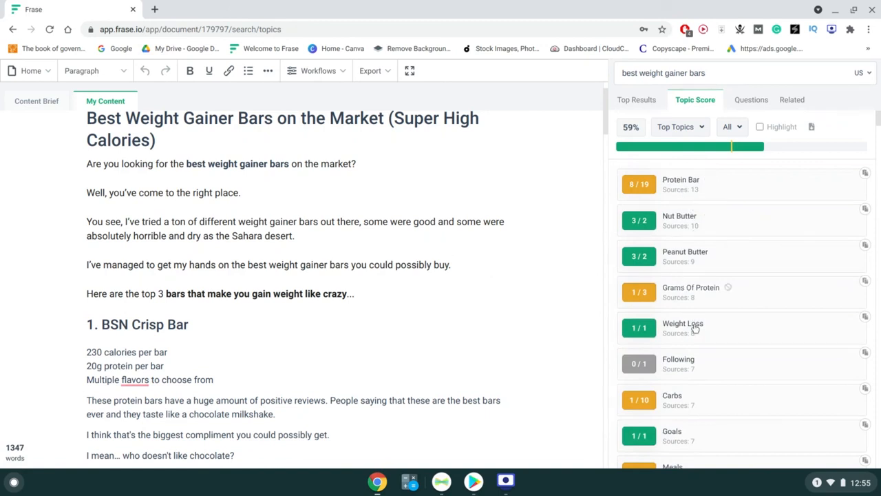
scroll(694, 330, "down", 3)
scroll(693, 330, "down", 2)
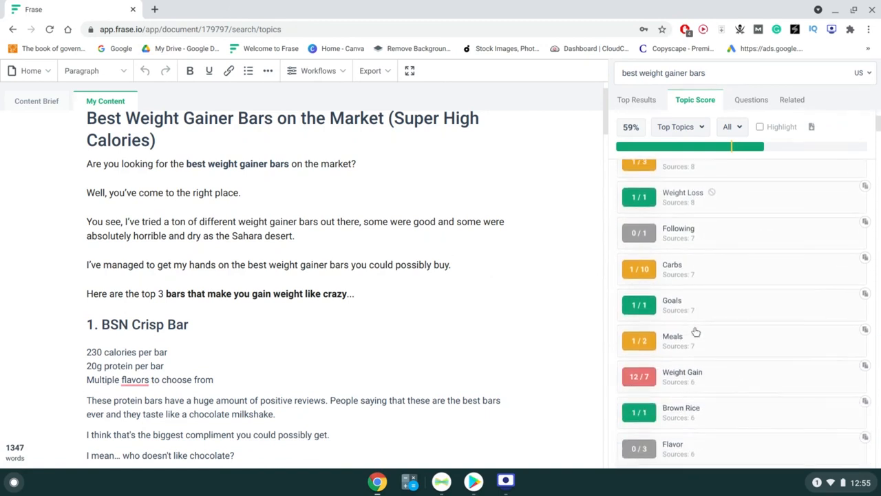
scroll(694, 331, "down", 2)
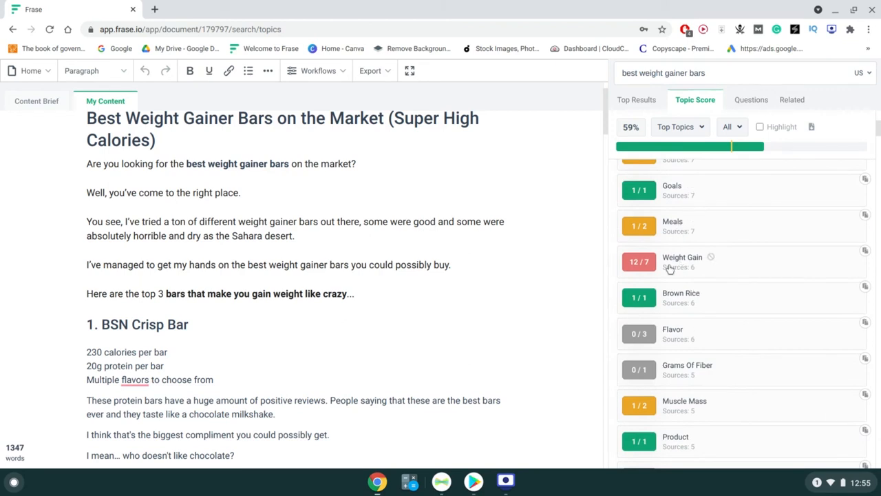
mouse_move(645, 273)
scroll(701, 365, "down", 1)
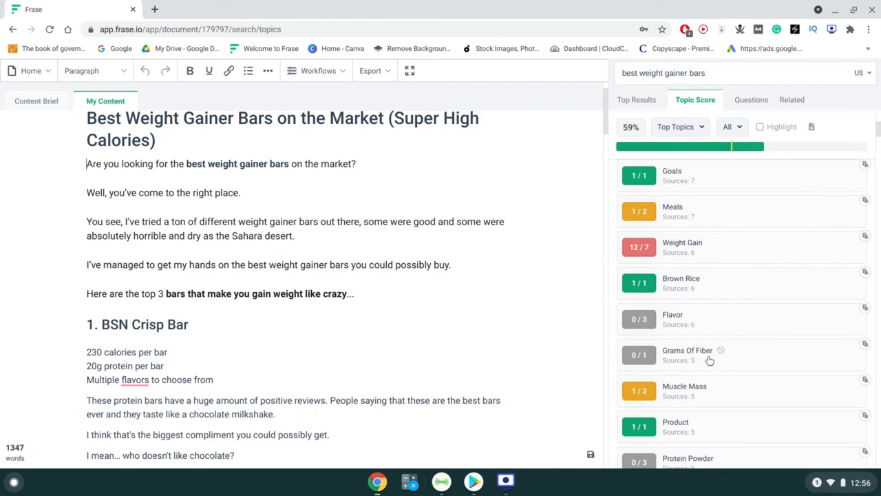
scroll(712, 360, "down", 3)
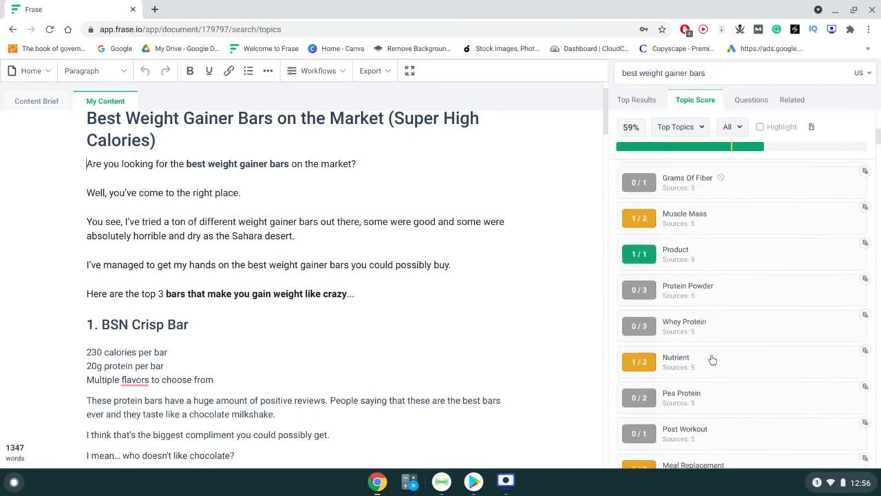
scroll(712, 360, "up", 5)
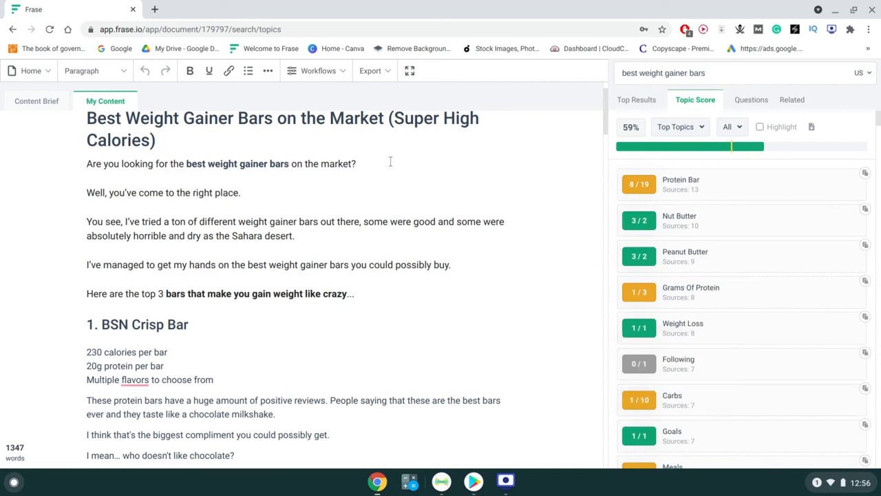
scroll(390, 163, "up", 1)
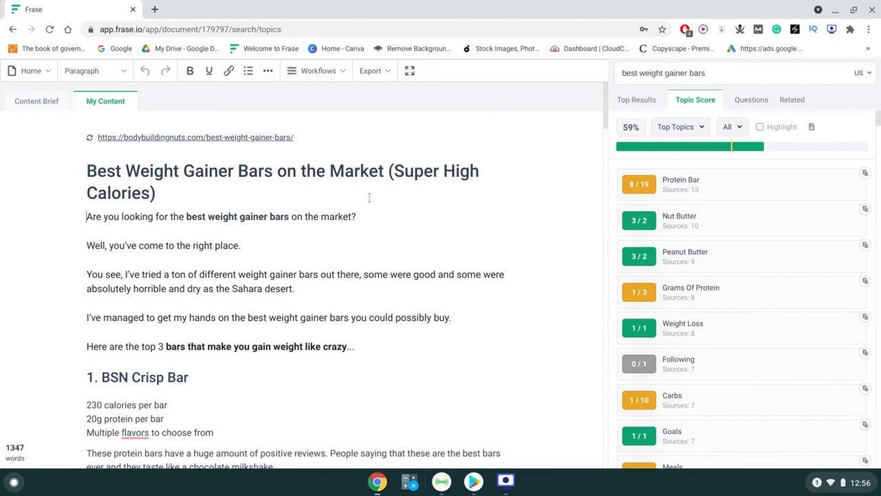
Check the article's Protein Bar references against the competition's average and skim the article text for places to use the topic.
mouse_move(639, 195)
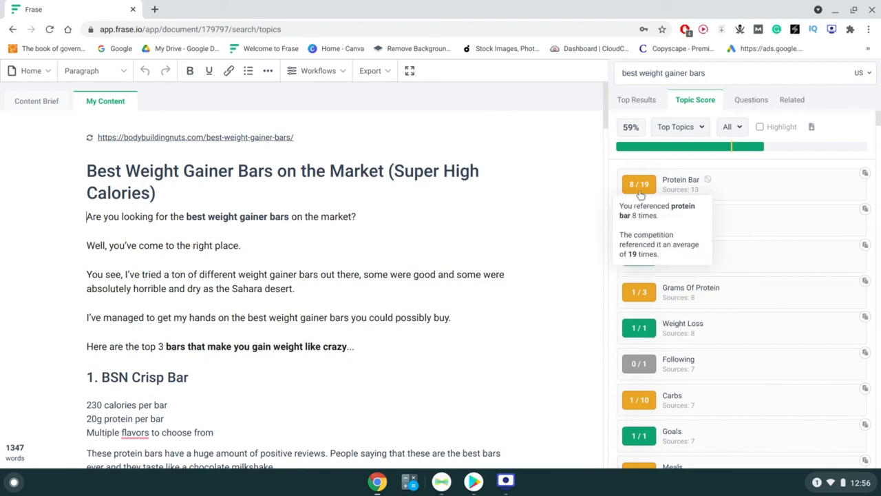
scroll(641, 195, "down", 2)
scroll(640, 195, "up", 2)
scroll(275, 310, "down", 6)
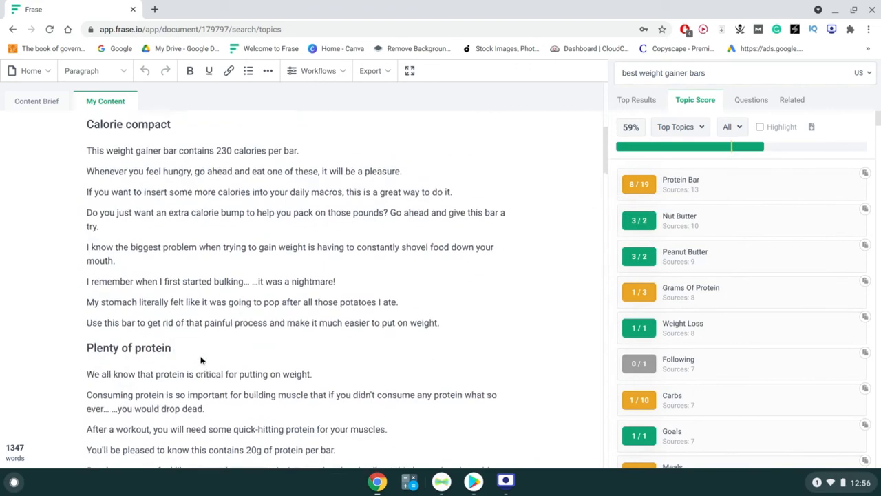
scroll(201, 360, "up", 5)
scroll(201, 360, "up", 1)
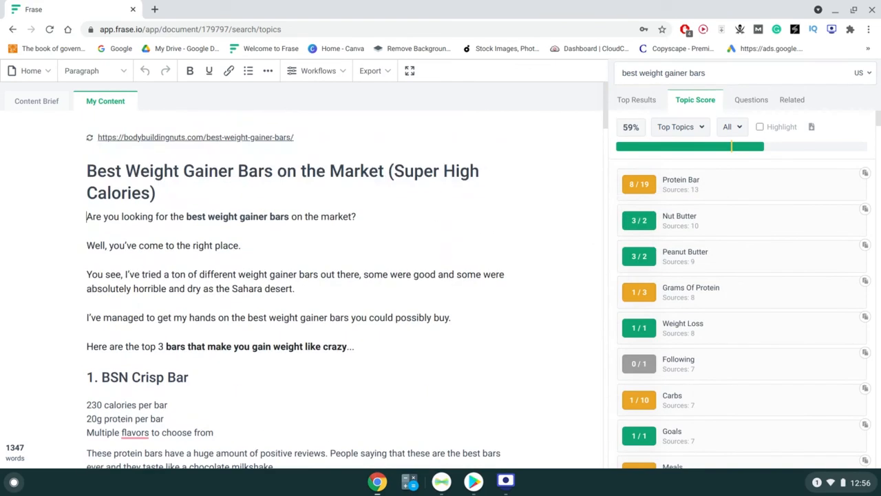
scroll(296, 296, "down", 1)
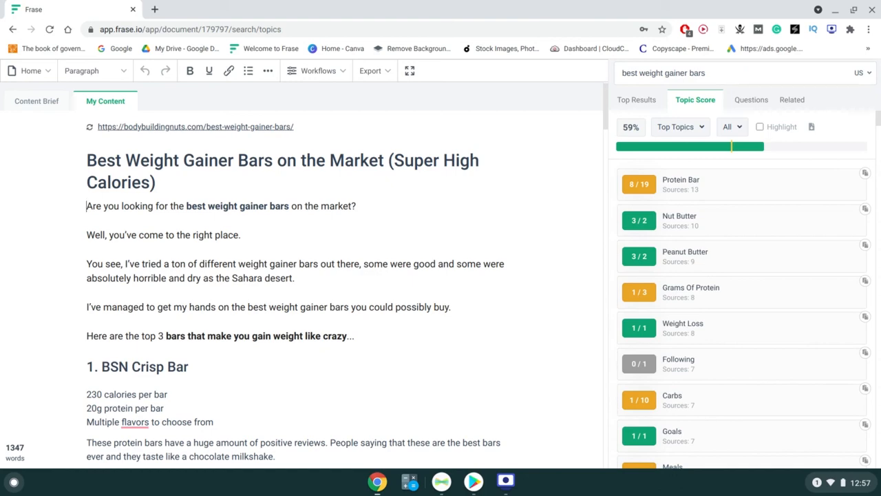
scroll(303, 289, "down", 7)
scroll(303, 289, "up", 7)
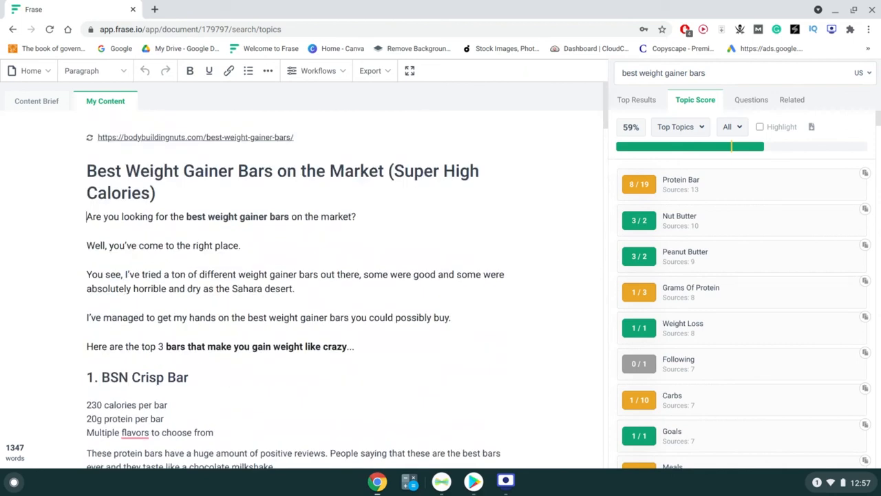